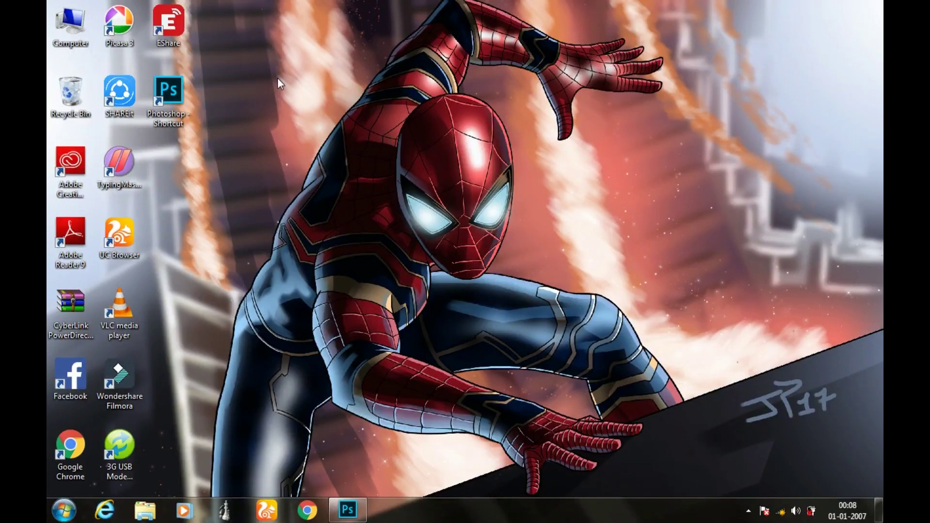
Launch Photoshop from its desktop shortcut and restore its window from the taskbar
click(165, 92)
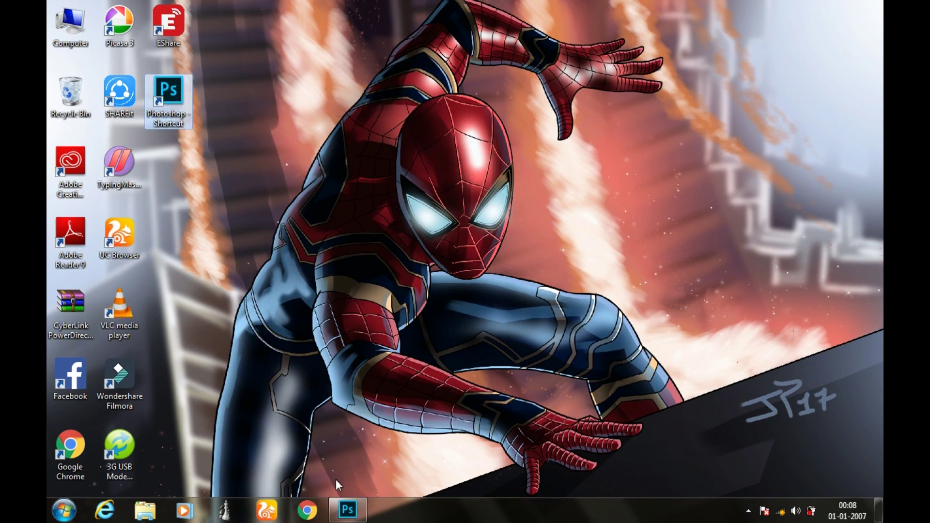
click(337, 506)
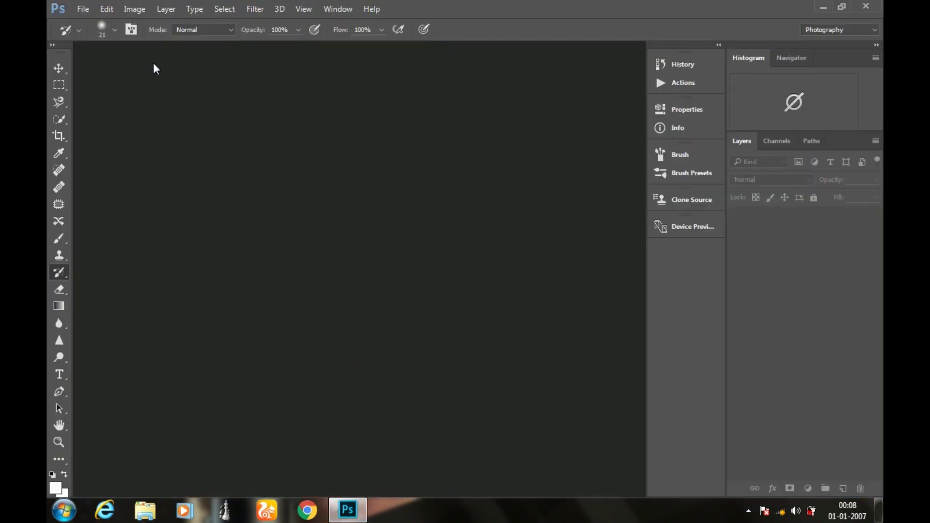
Open IMG_20200229_085215_755.jpg from the Downloads > photo folder
double_click(108, 99)
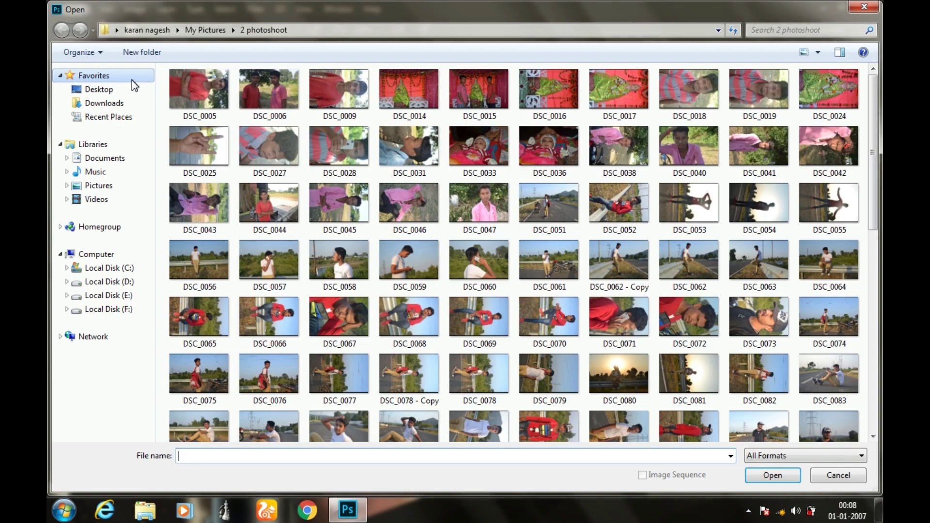
click(118, 102)
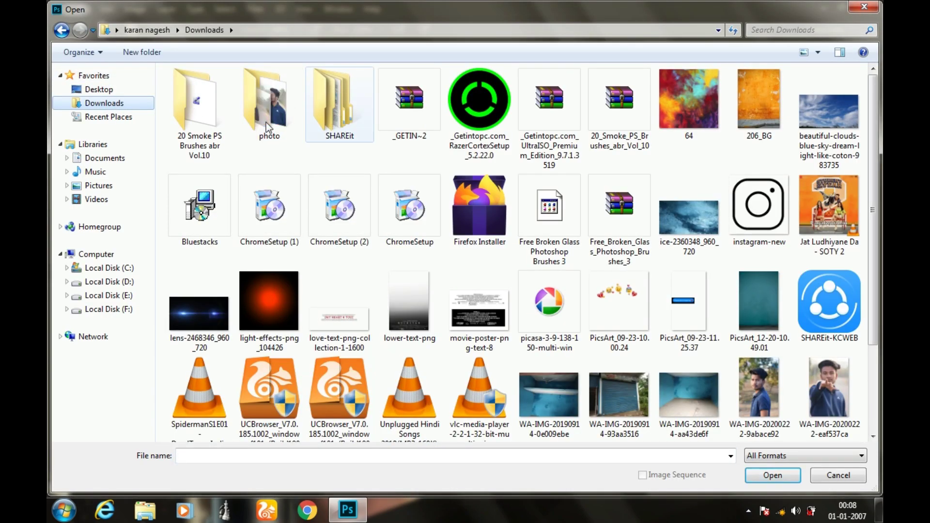
double_click(254, 119)
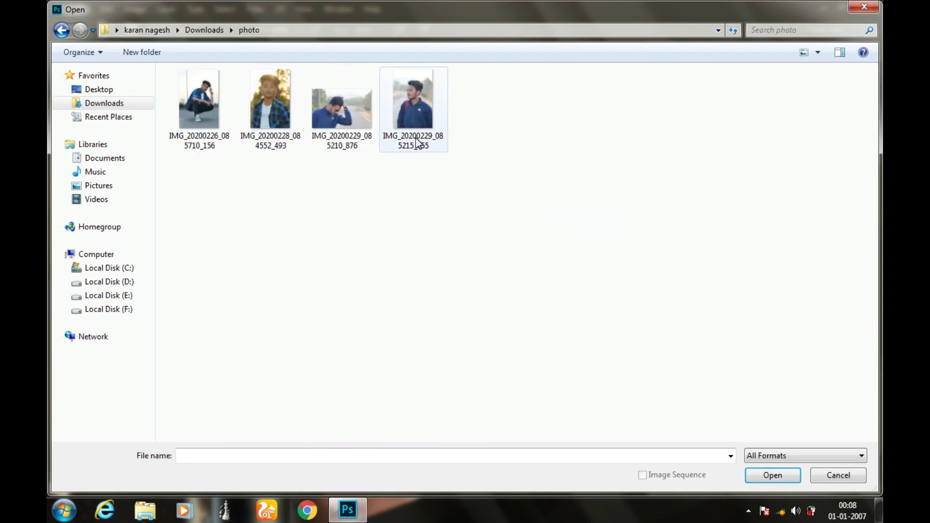
double_click(415, 117)
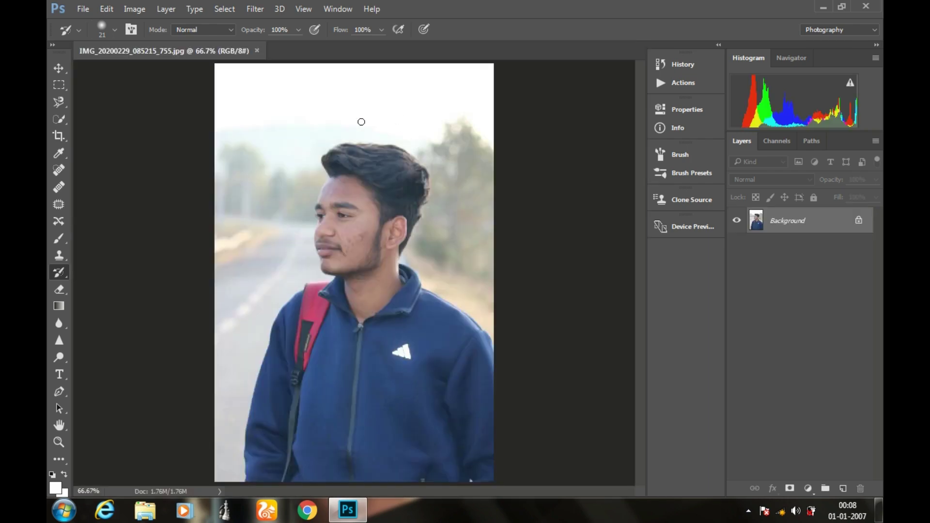
Zoom in on the man's face and select the Patch tool
click(58, 68)
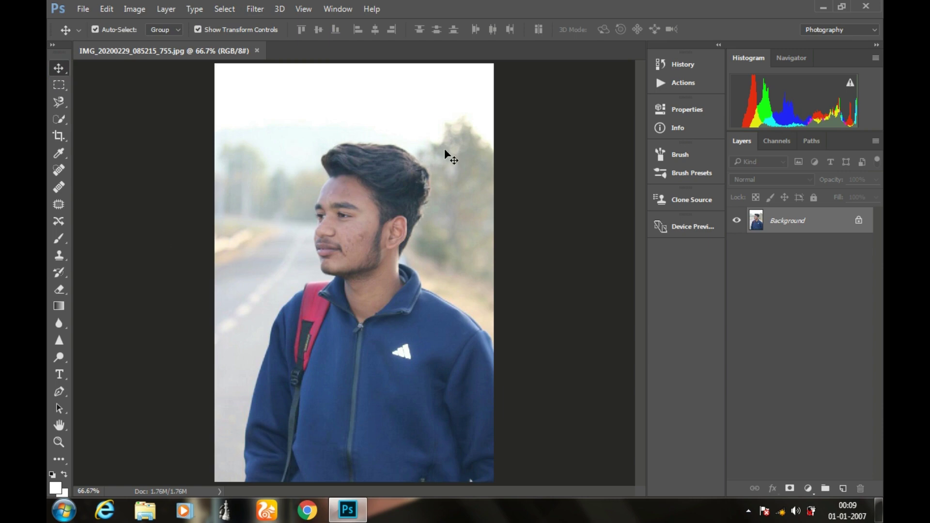
click(59, 208)
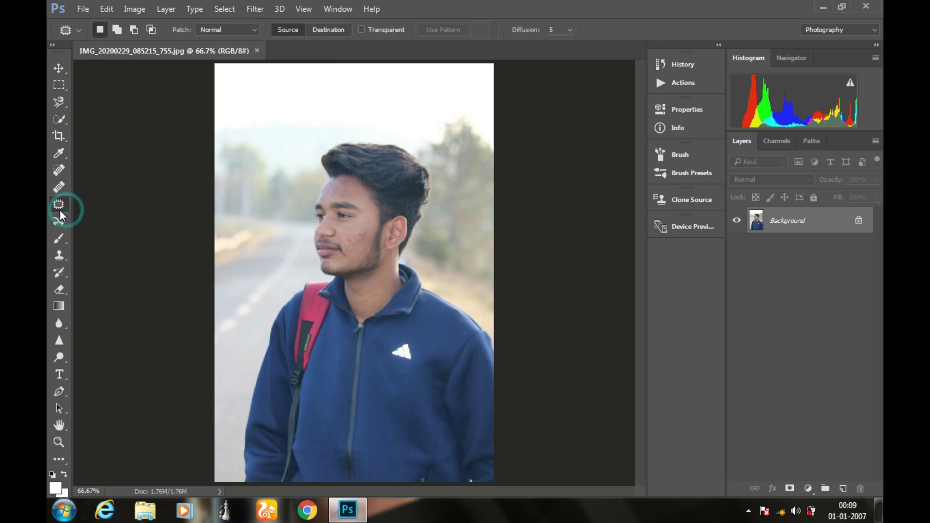
click(59, 440)
click(353, 234)
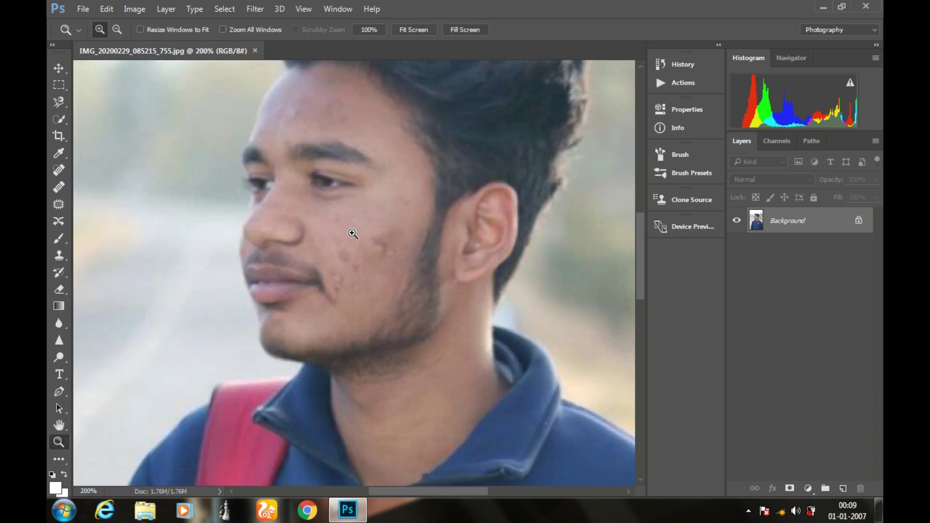
click(59, 205)
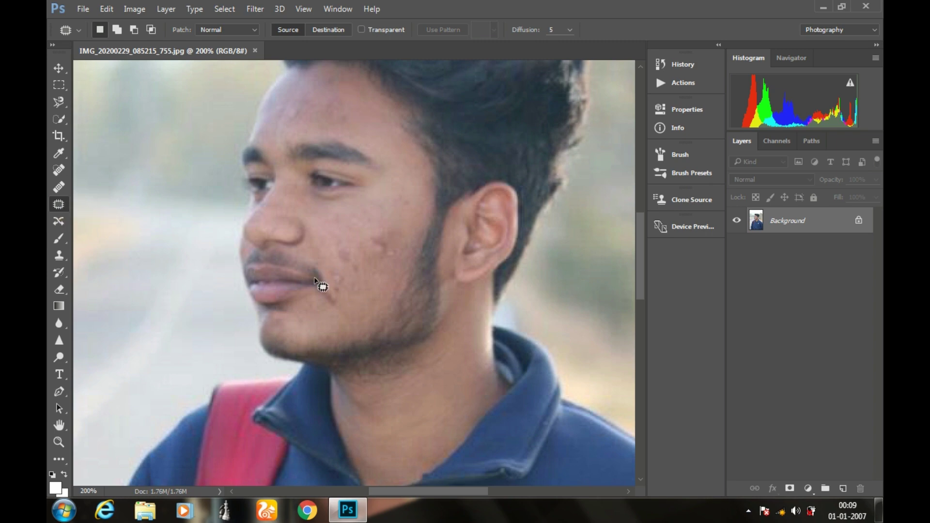
Patch the blemishes on the man's cheek with clean surrounding skin
mouse_move(390, 266)
mouse_down()
mouse_move(393, 255)
mouse_move(351, 227)
mouse_up()
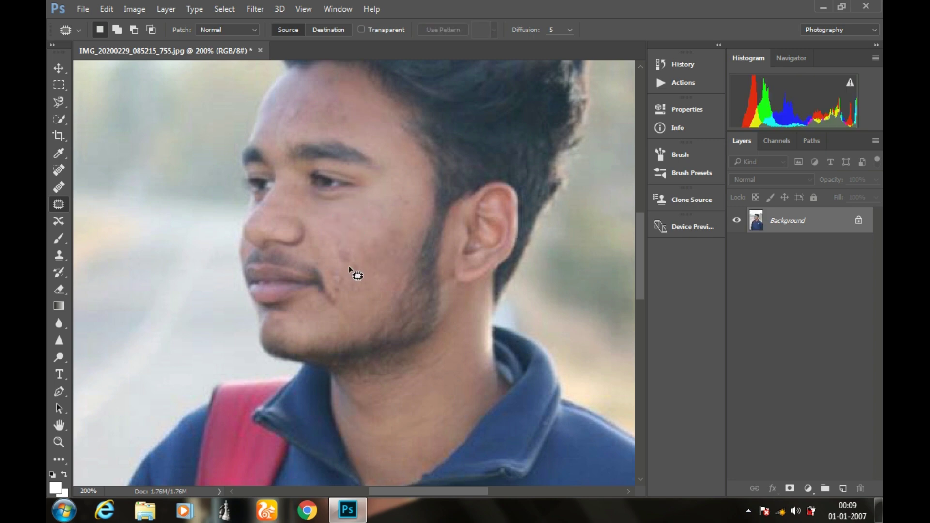
drag(352, 268, 333, 228)
key(ctrl+d)
drag(359, 279, 329, 225)
drag(343, 297, 341, 236)
click(393, 254)
Patch the forehead spots and one more cheek blemish, deselecting after each
click(301, 115)
drag(301, 116, 303, 171)
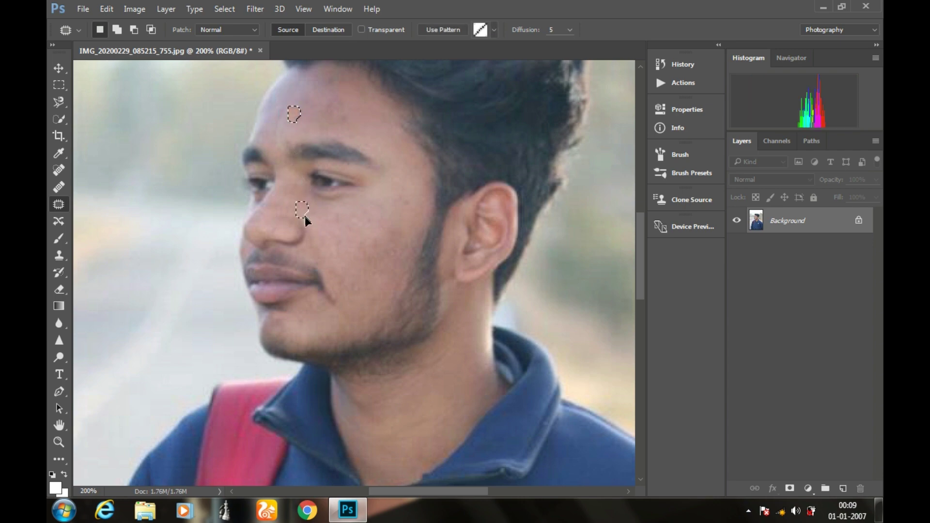
drag(304, 214, 305, 215)
key(ctrl+d)
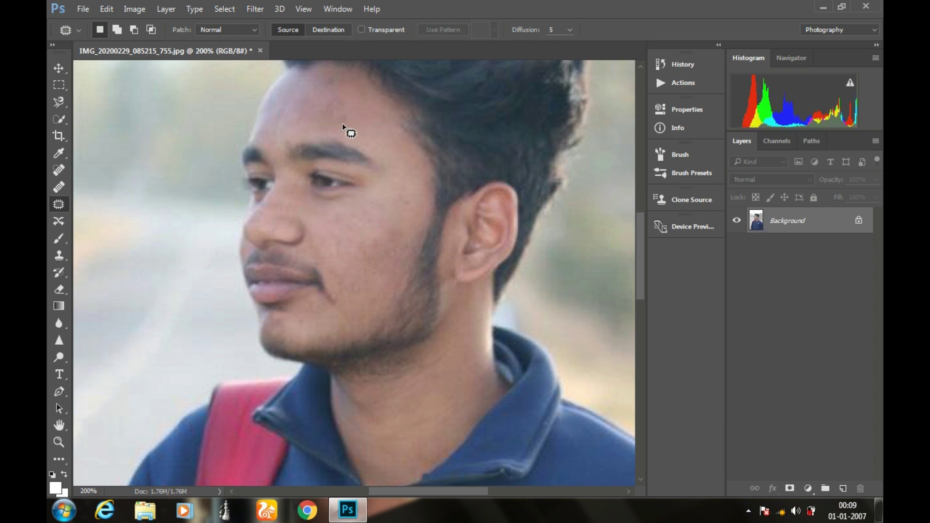
mouse_move(344, 127)
mouse_down()
mouse_move(342, 112)
mouse_move(328, 228)
mouse_up()
click(333, 223)
mouse_move(395, 246)
mouse_down()
mouse_move(398, 222)
mouse_move(400, 244)
mouse_move(358, 224)
mouse_up()
click(358, 224)
click(59, 442)
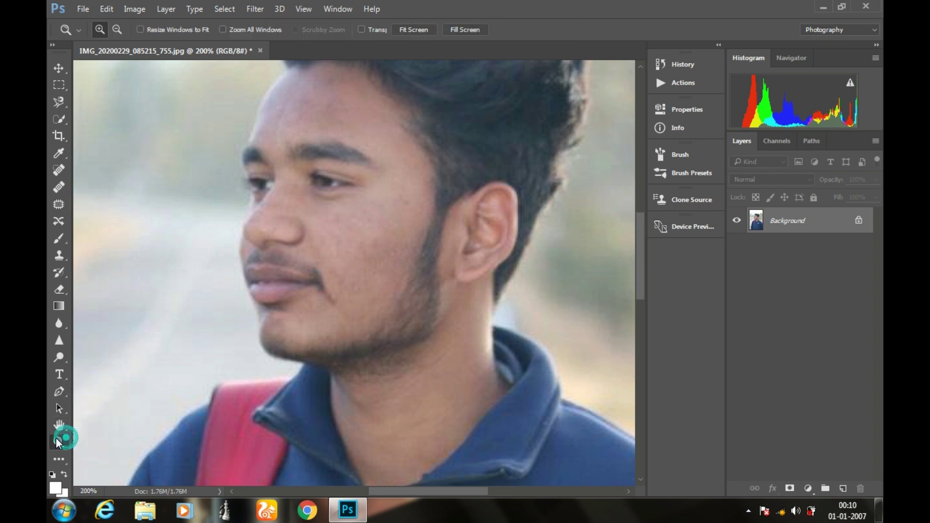
Fit the photo on screen and open the Camera Raw Filter
right_click(212, 177)
click(223, 186)
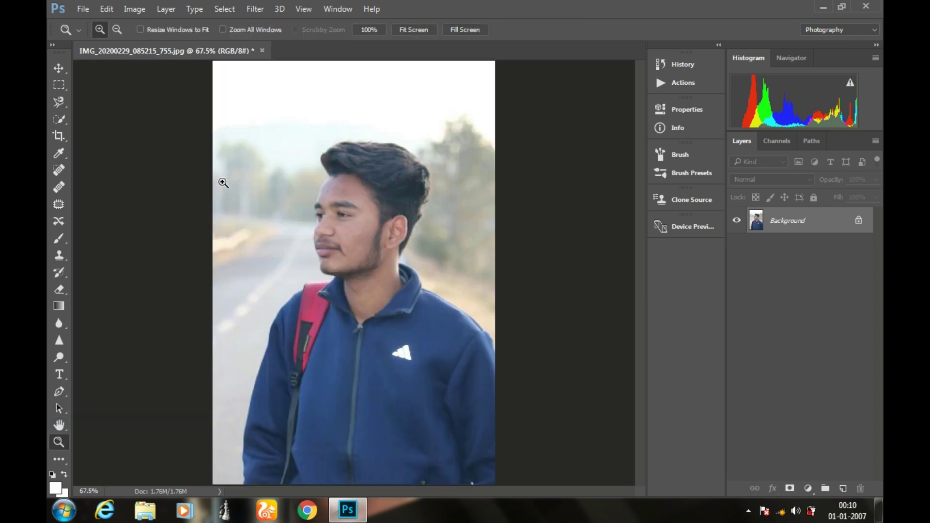
click(255, 8)
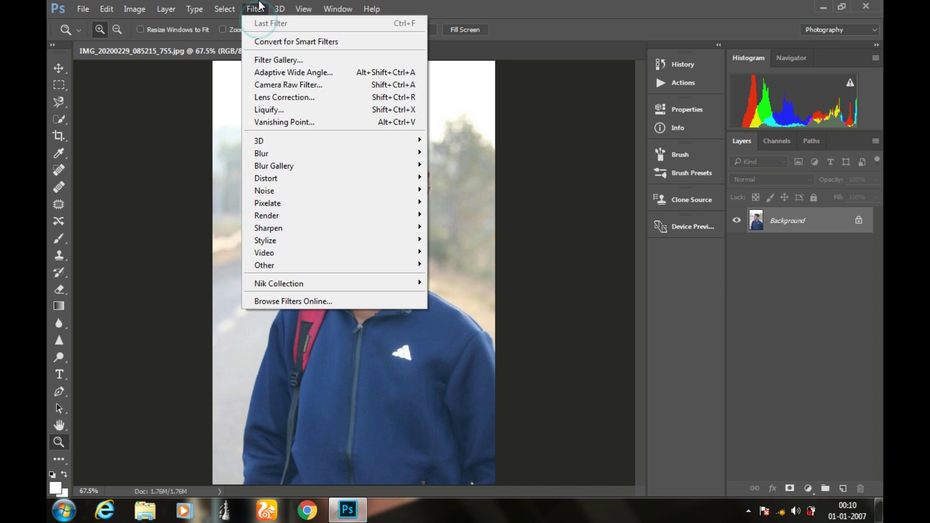
click(301, 91)
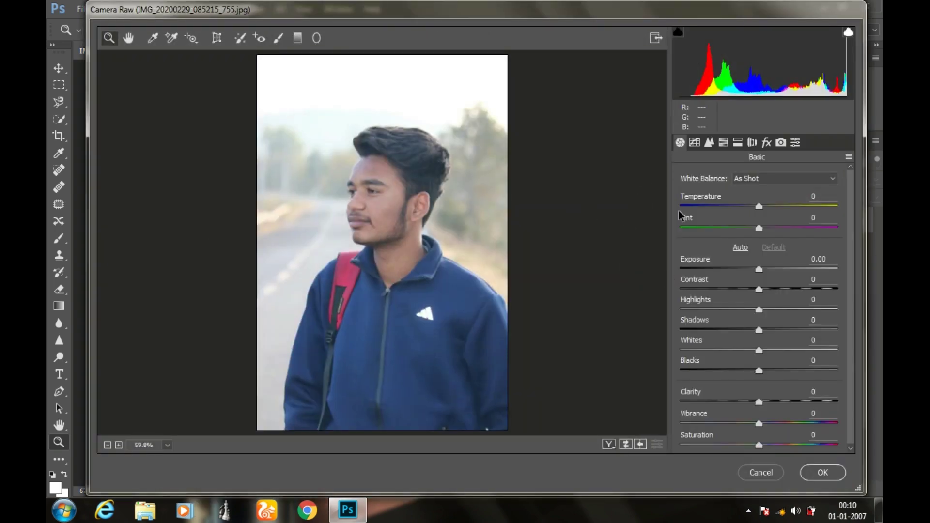
Set Basic: Exposure +0.40, Contrast +41, Highlights -13, Shadows -18, Whites +22, Blacks -19, Clarity +17
drag(760, 269, 792, 294)
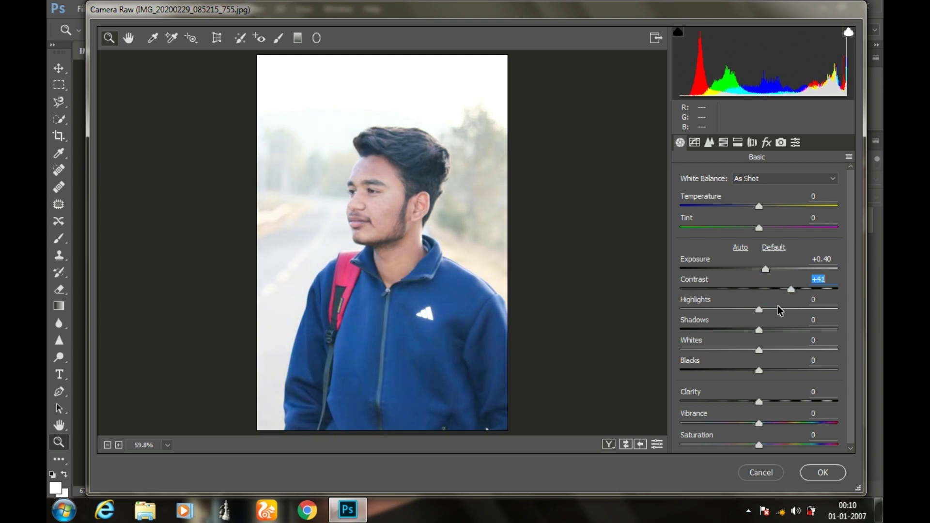
mouse_move(777, 313)
mouse_down()
mouse_move(726, 330)
mouse_move(746, 331)
mouse_up()
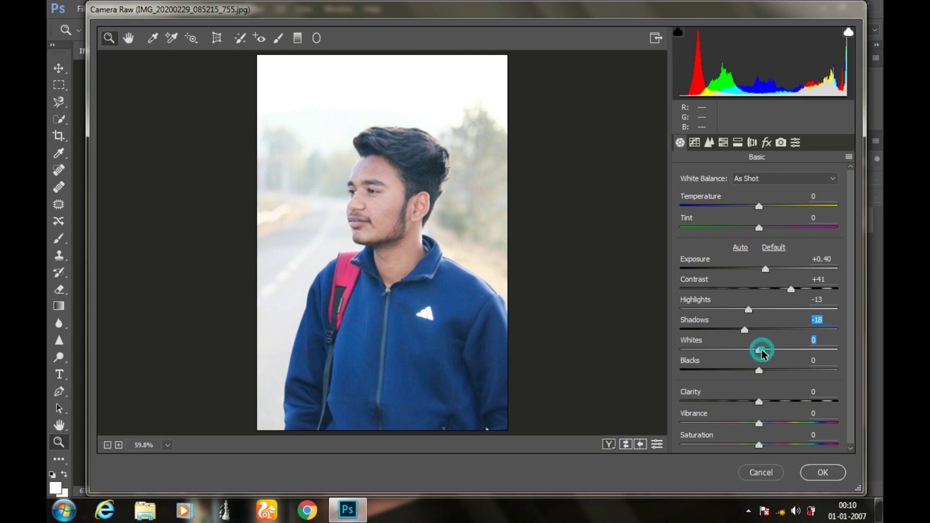
mouse_move(759, 350)
mouse_down()
mouse_move(776, 350)
mouse_move(745, 371)
mouse_up()
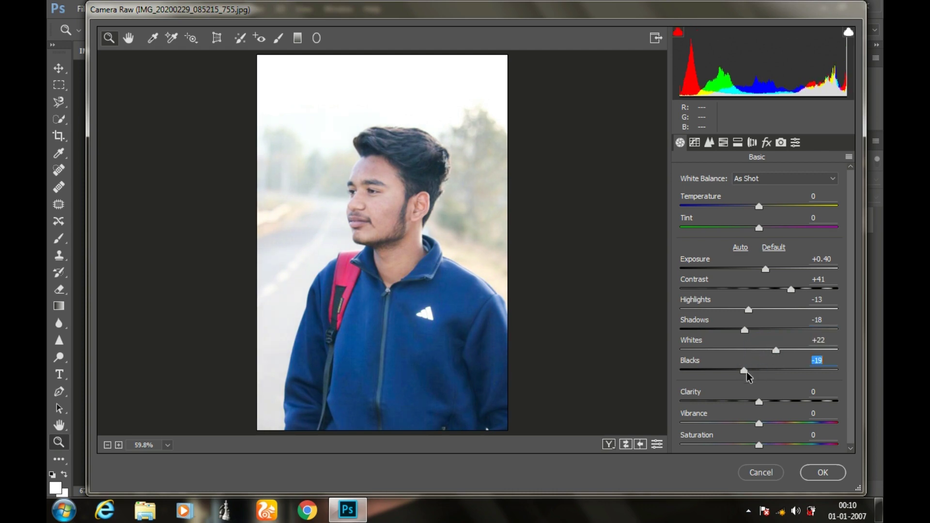
click(772, 401)
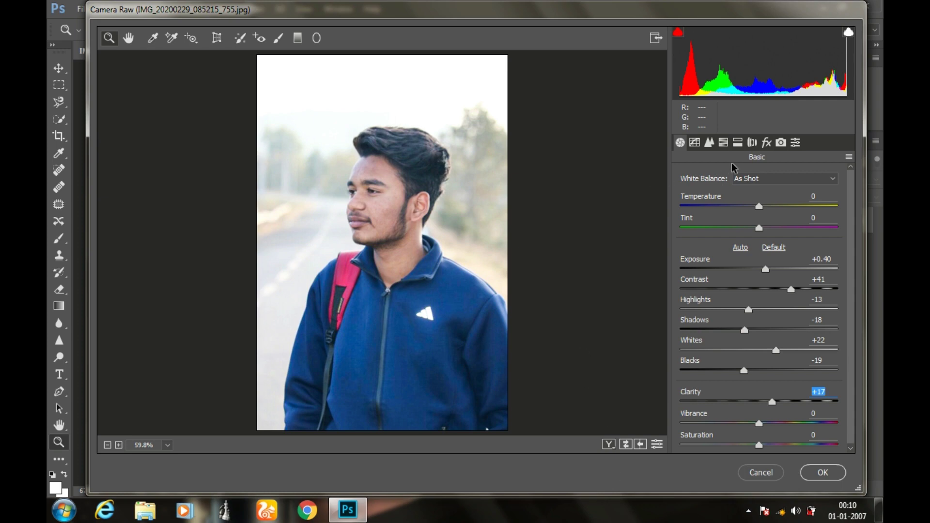
click(738, 142)
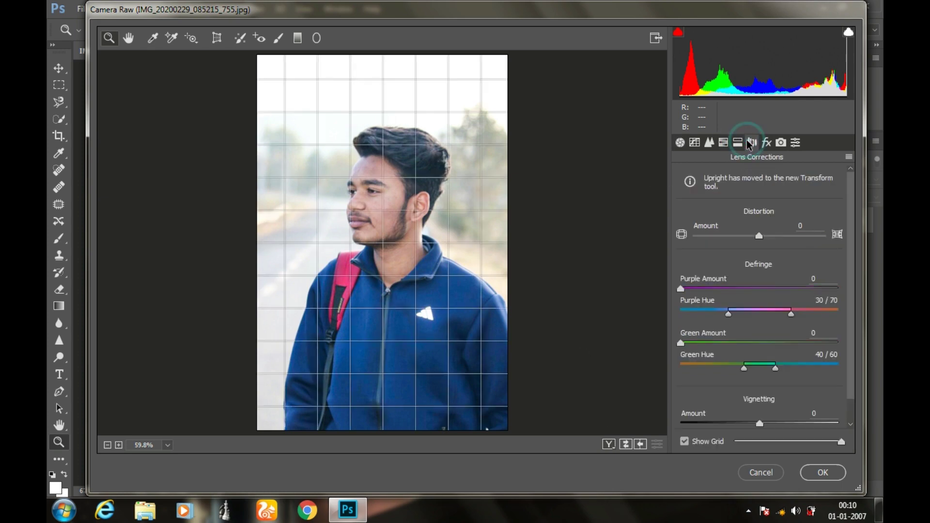
Shift the Yellows hue to -100 and boost Yellows saturation in HSL
click(738, 142)
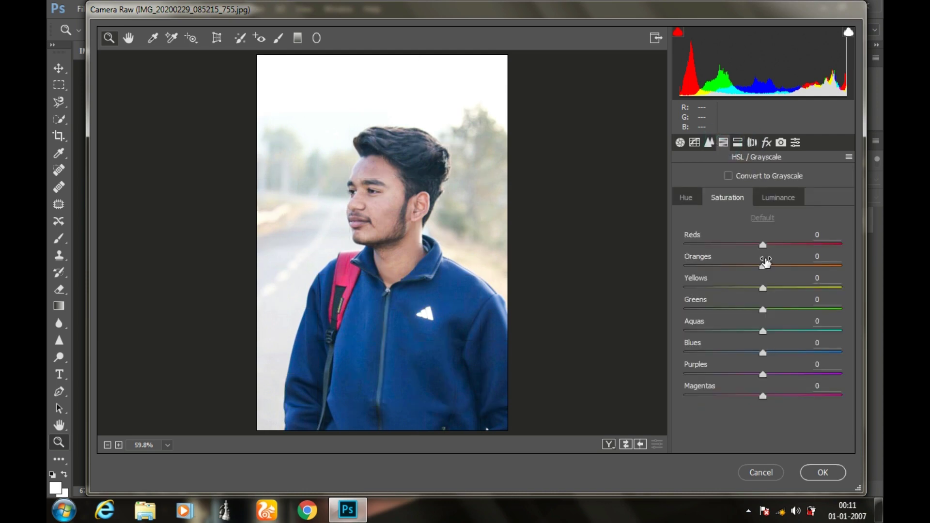
click(686, 198)
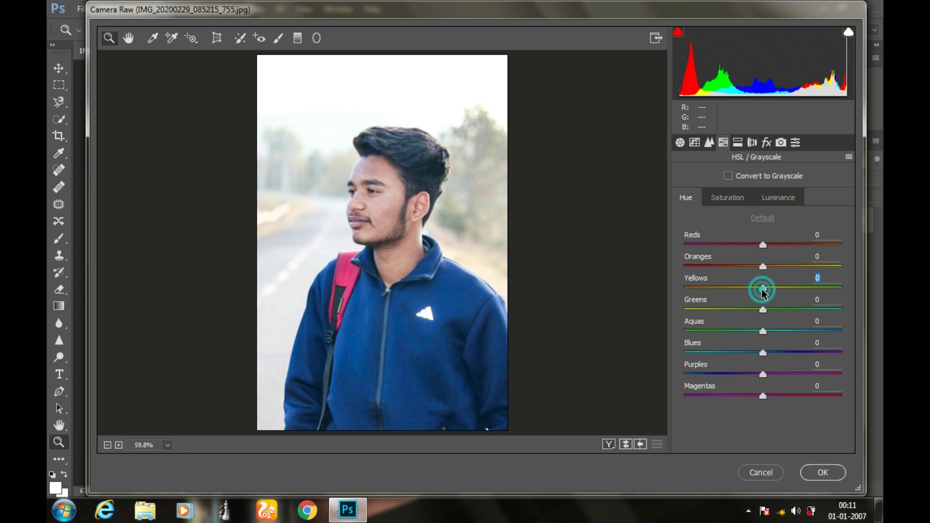
mouse_move(762, 291)
mouse_down()
mouse_move(683, 324)
mouse_move(661, 308)
mouse_up()
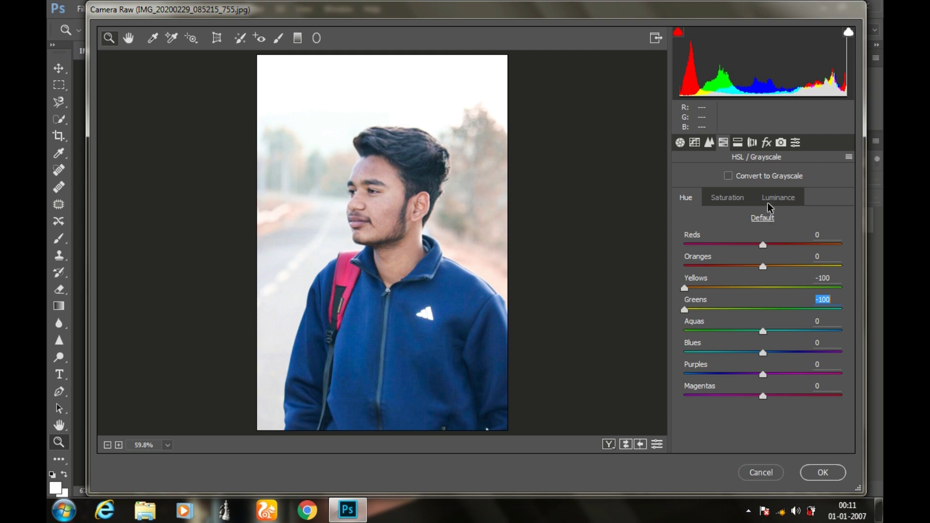
click(737, 201)
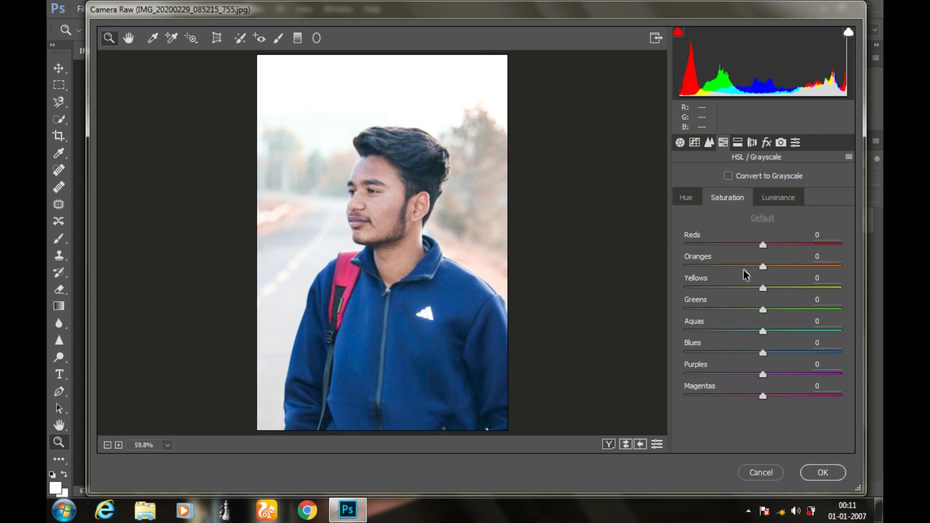
drag(737, 285, 778, 297)
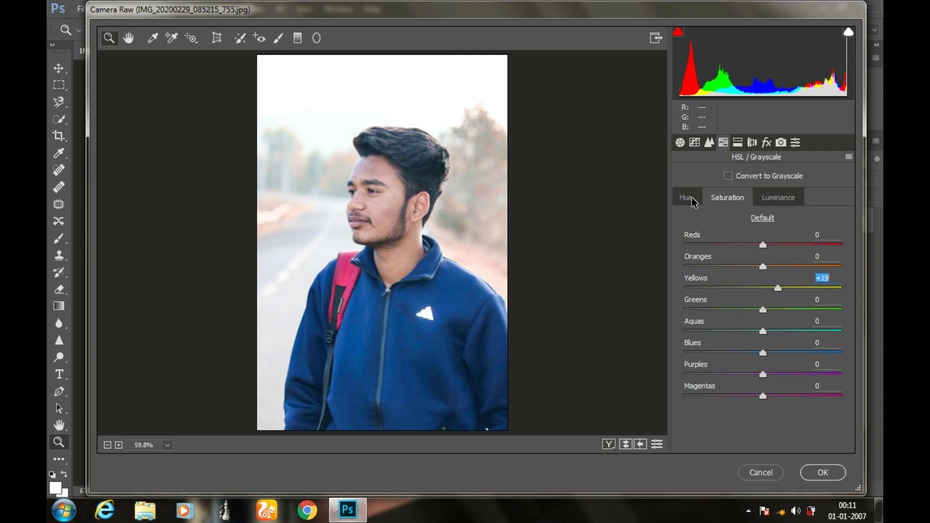
Shift the Blues hue to -13 to turn the jacket teal, keeping Aquas at zero
click(686, 197)
click(775, 331)
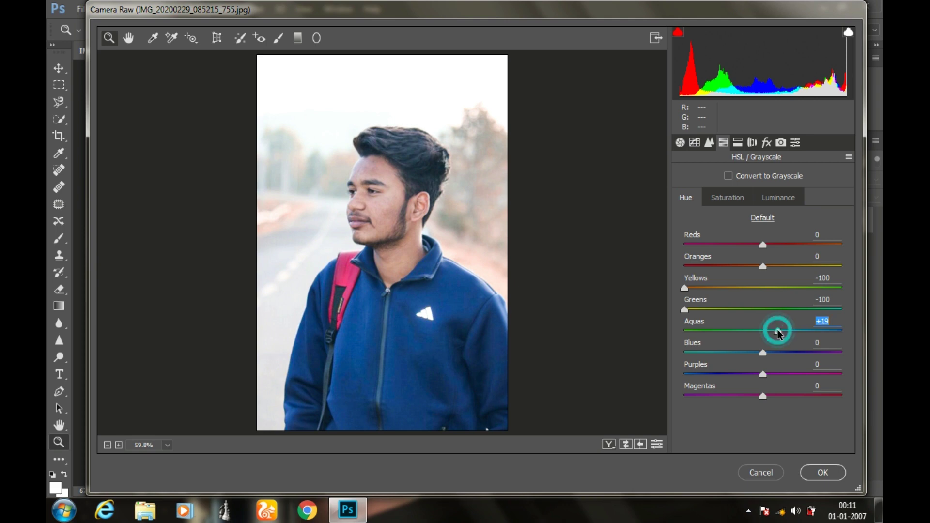
click(767, 331)
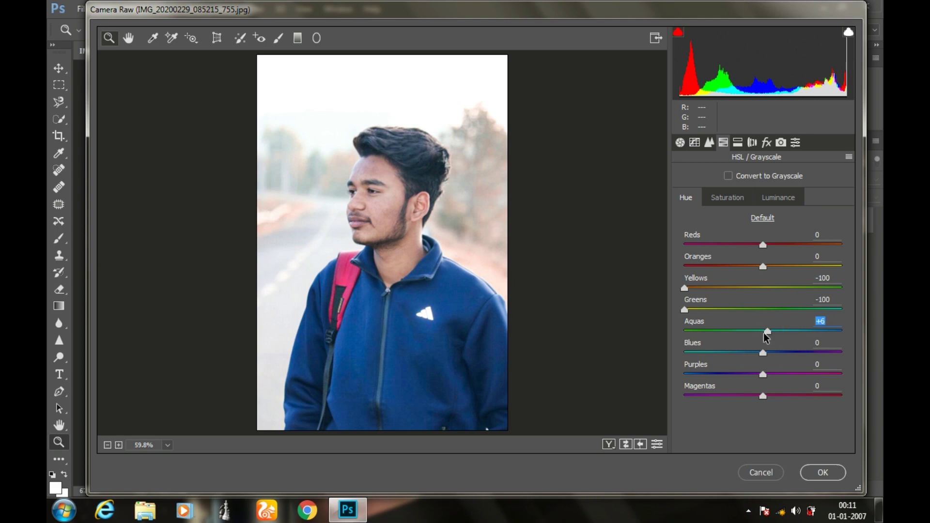
drag(763, 353, 753, 353)
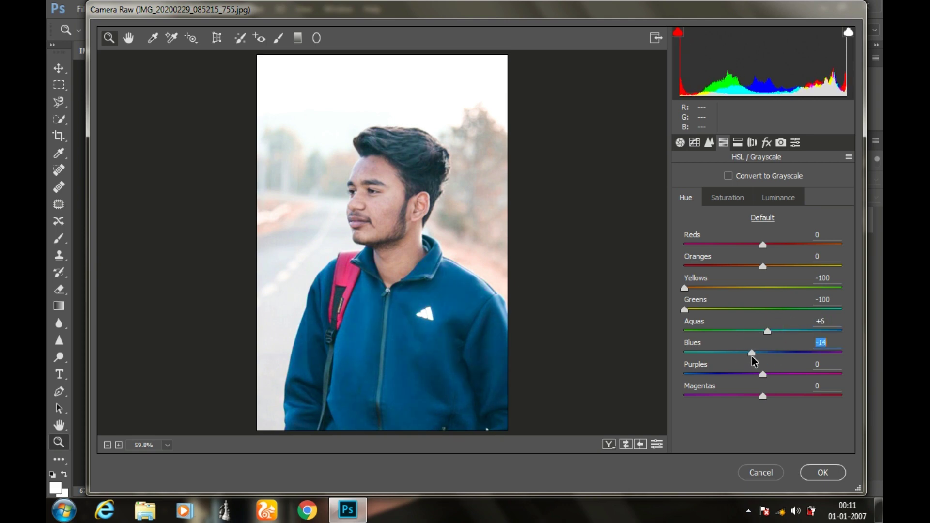
double_click(768, 332)
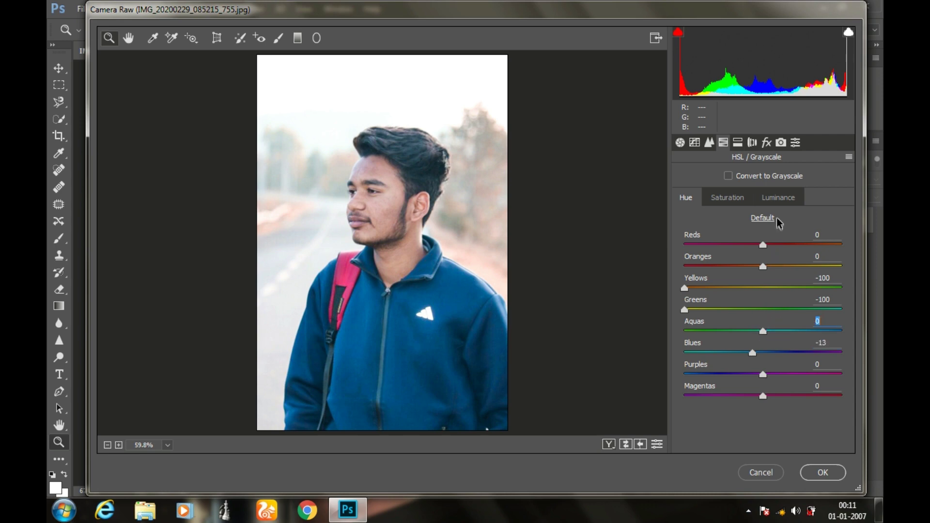
Brighten Reds luminance to +24 and Oranges luminance to +20
click(779, 199)
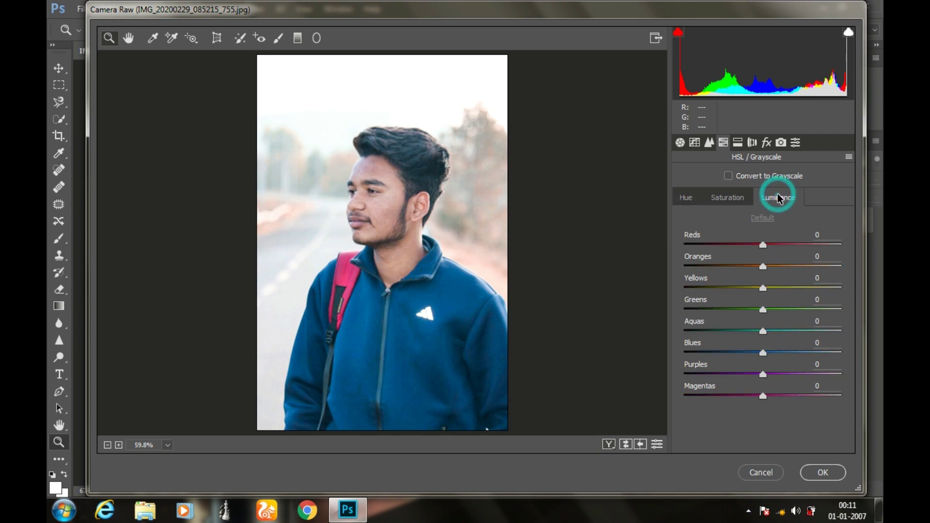
click(783, 245)
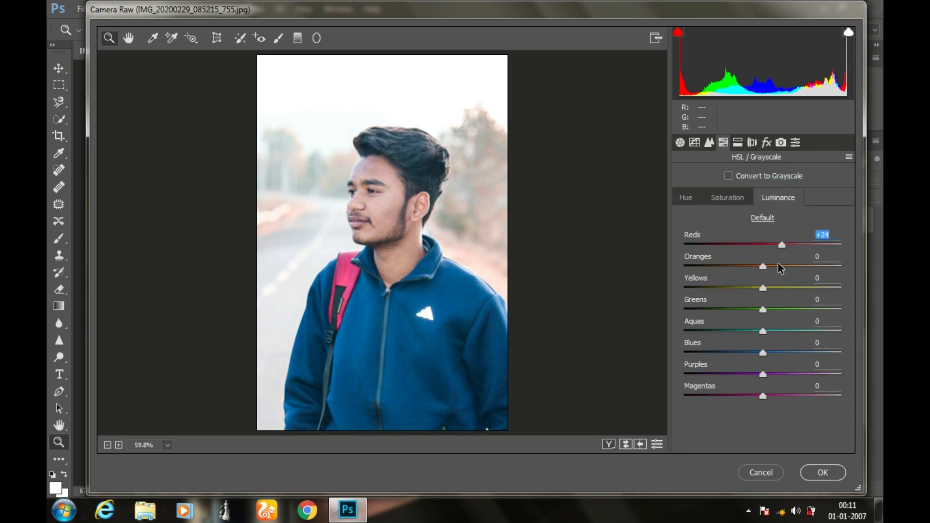
click(779, 265)
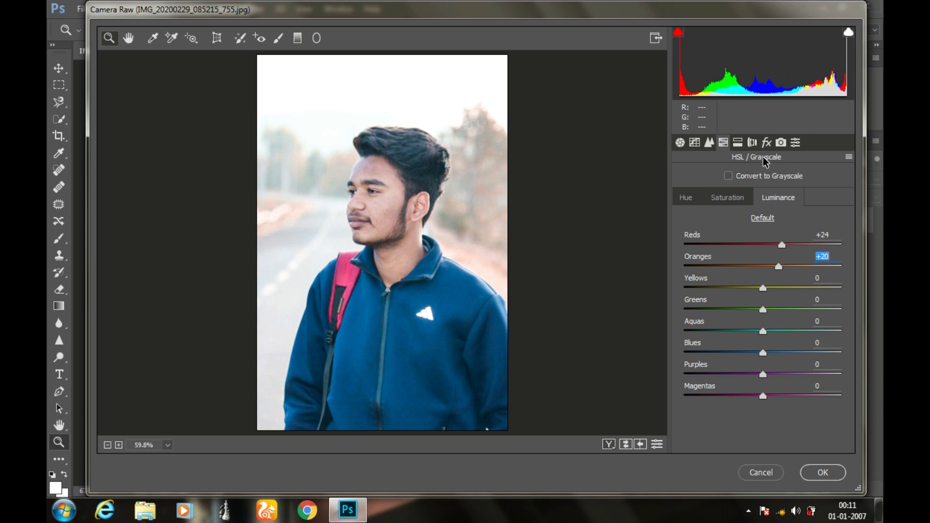
Add Dehaze +13 and a Highlight Priority post-crop vignette of -40 with midpoint 30
click(766, 142)
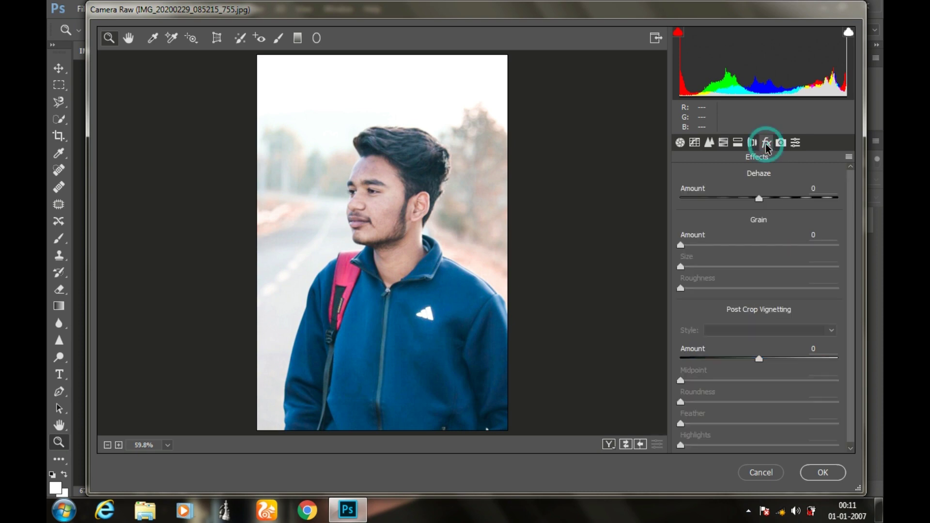
click(770, 197)
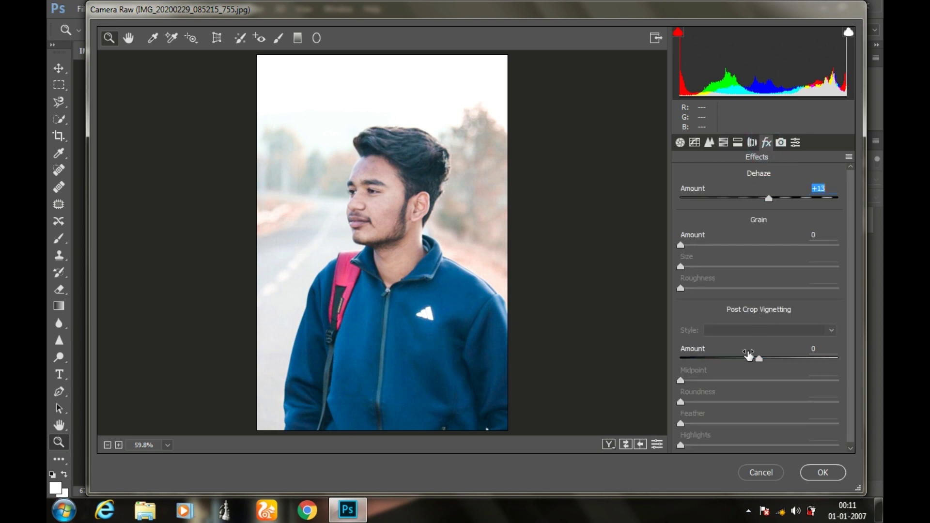
click(745, 358)
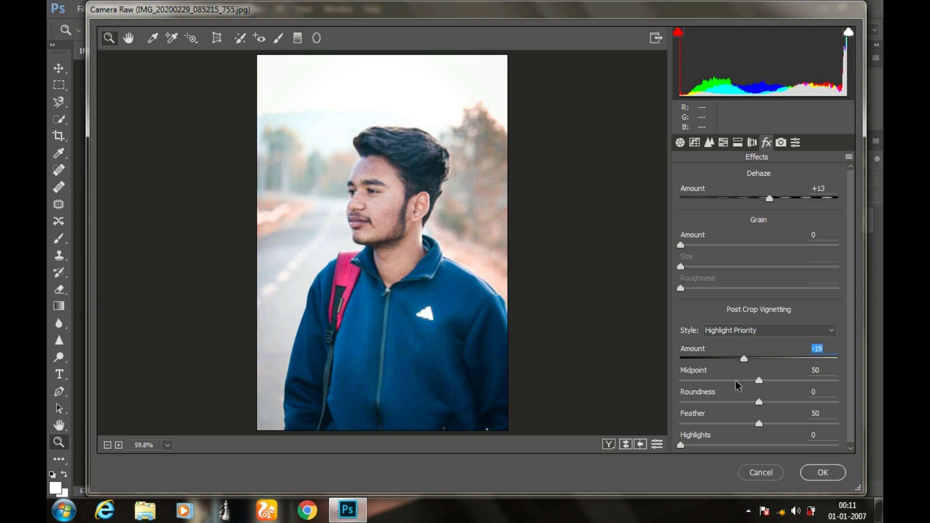
click(731, 380)
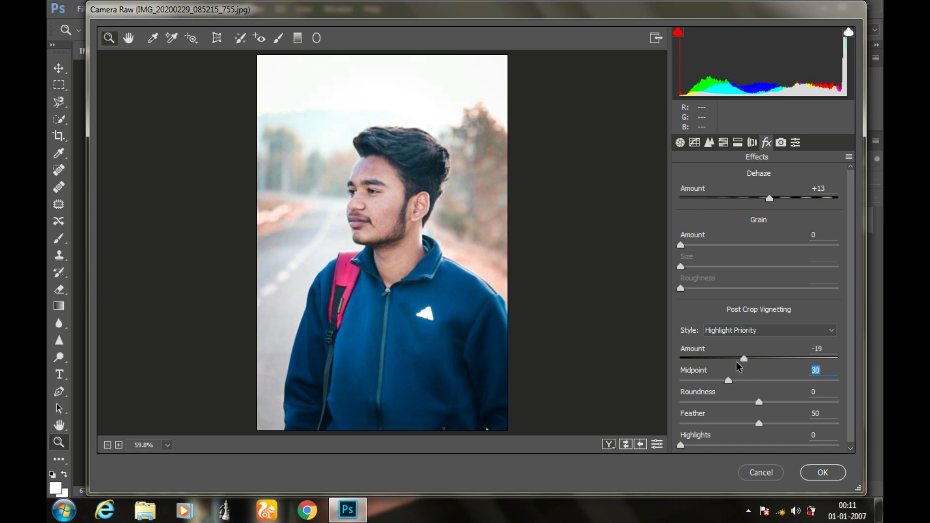
drag(736, 362, 729, 361)
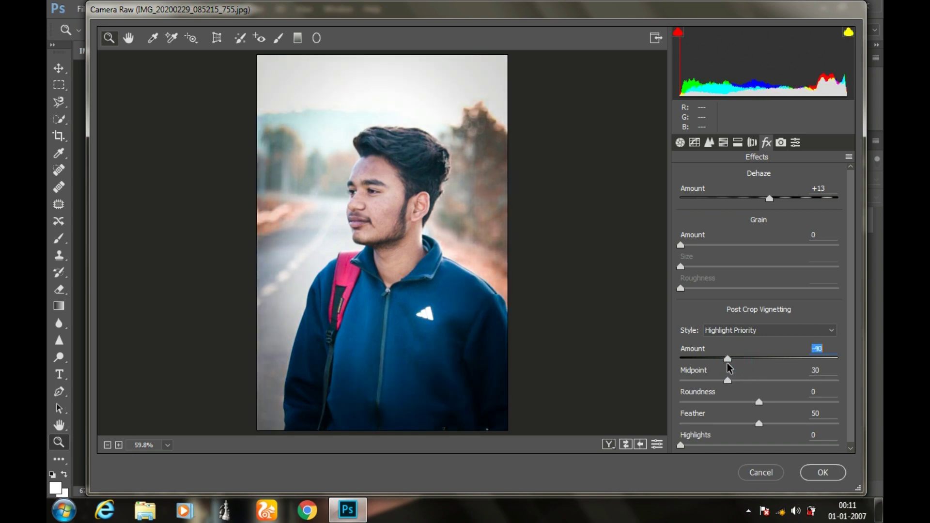
Lower Reds luminance to +18 and Oranges luminance to +13
click(753, 144)
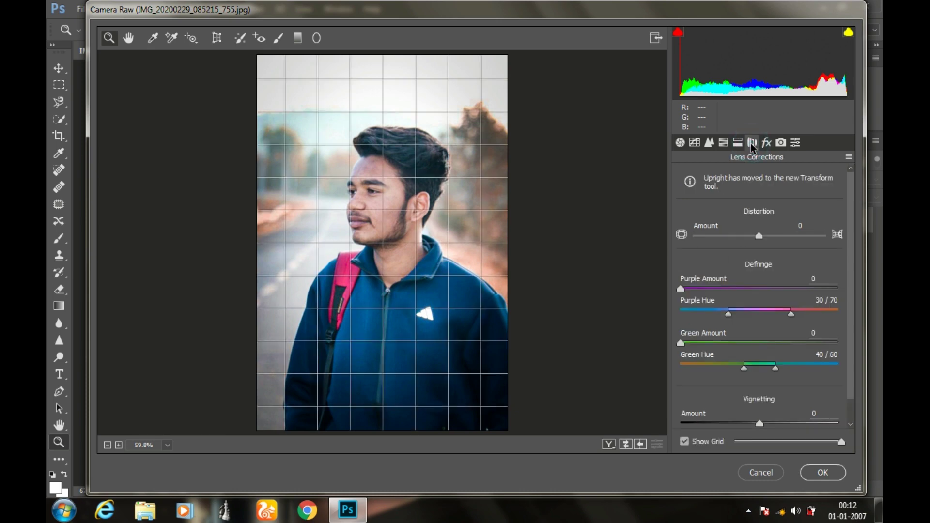
click(738, 143)
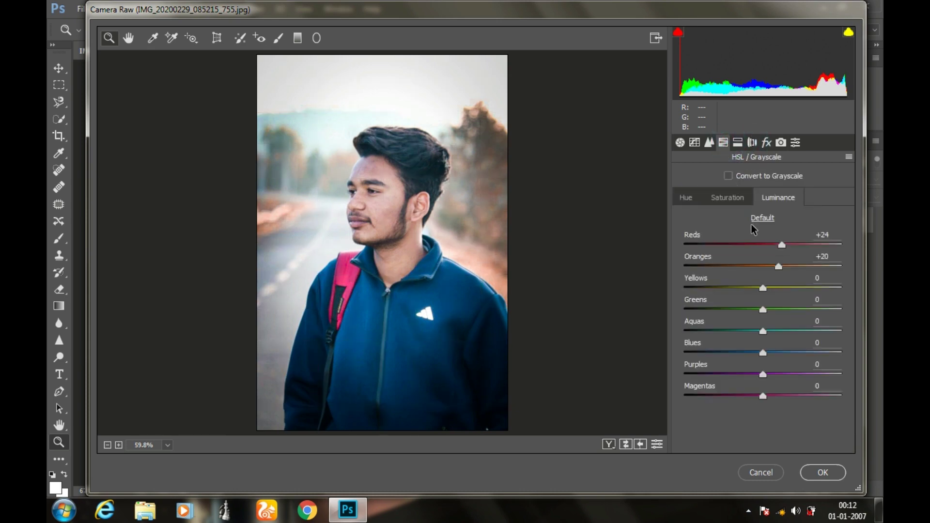
drag(782, 246, 776, 245)
click(772, 266)
Set Highlights to -17 and ease Exposure to +0.35 in the Basic panel
click(681, 142)
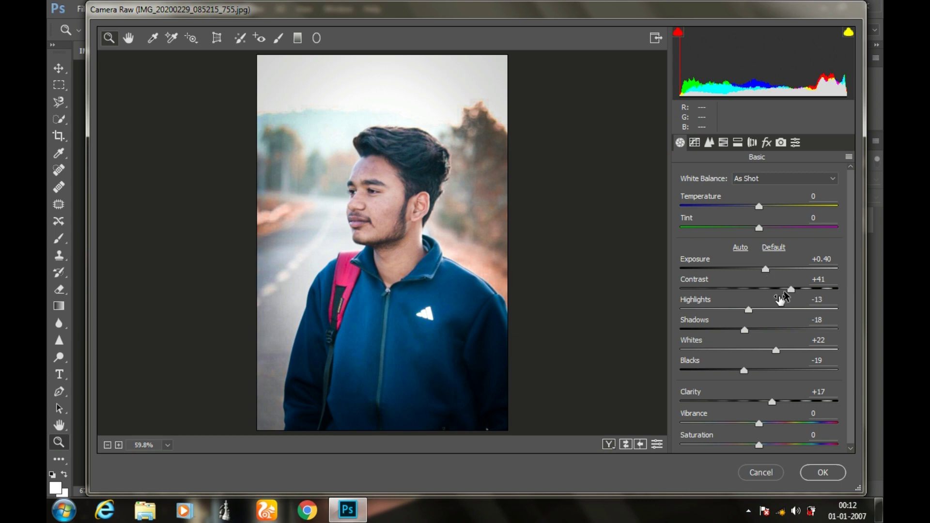
double_click(748, 308)
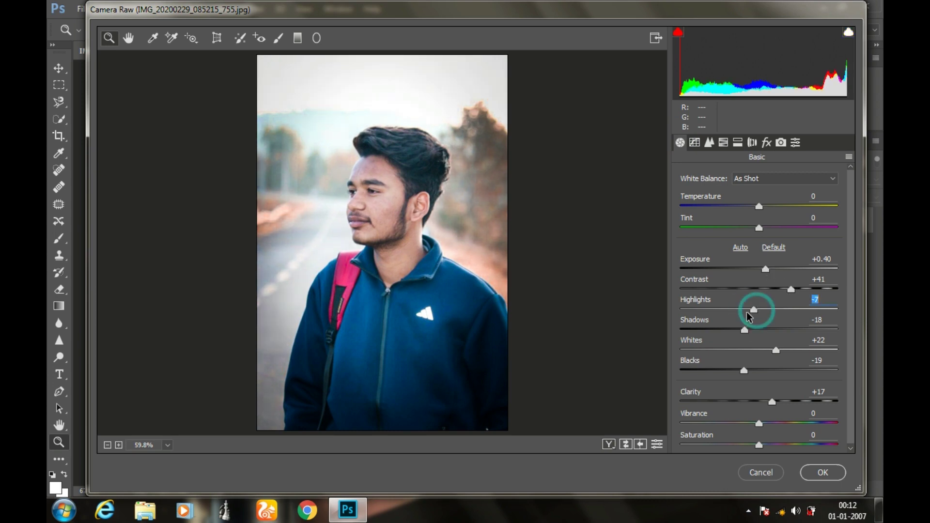
drag(759, 310, 746, 310)
click(766, 269)
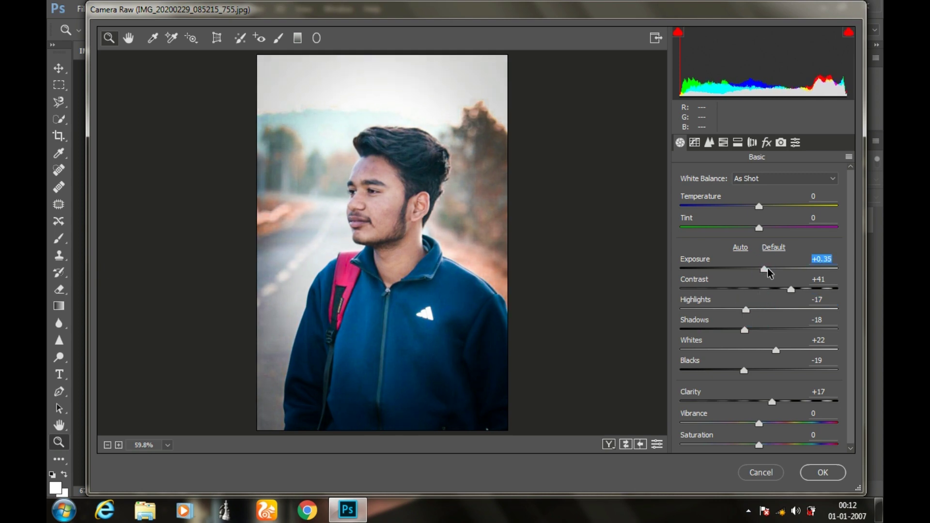
Increase Dehaze to +19 in the Effects panel
click(764, 146)
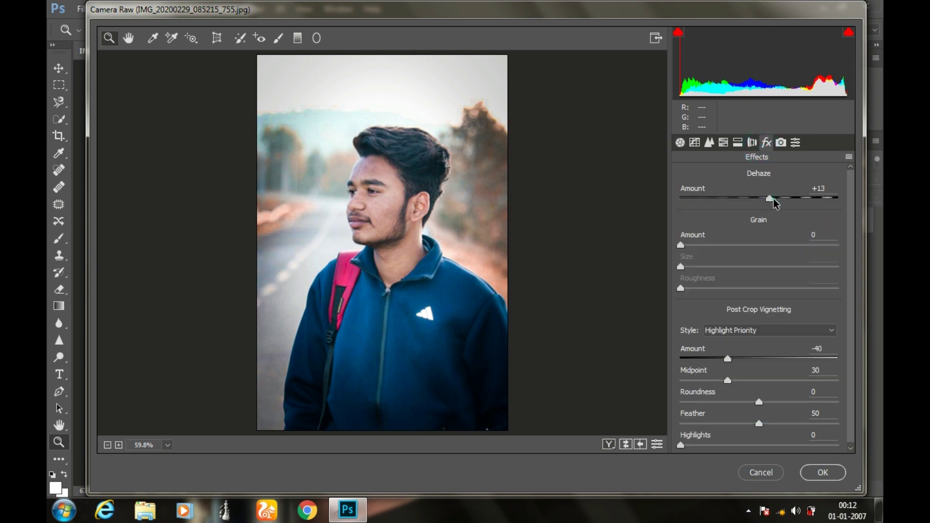
click(774, 200)
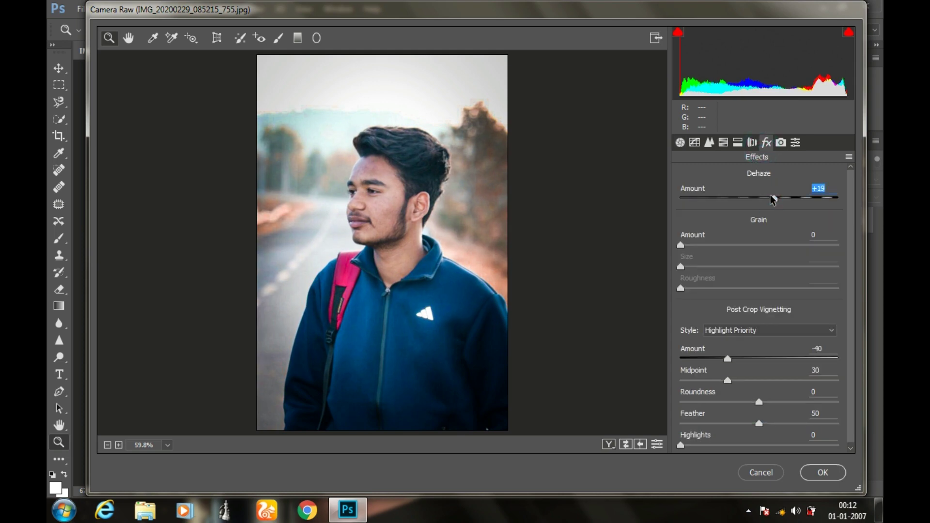
click(752, 141)
click(738, 142)
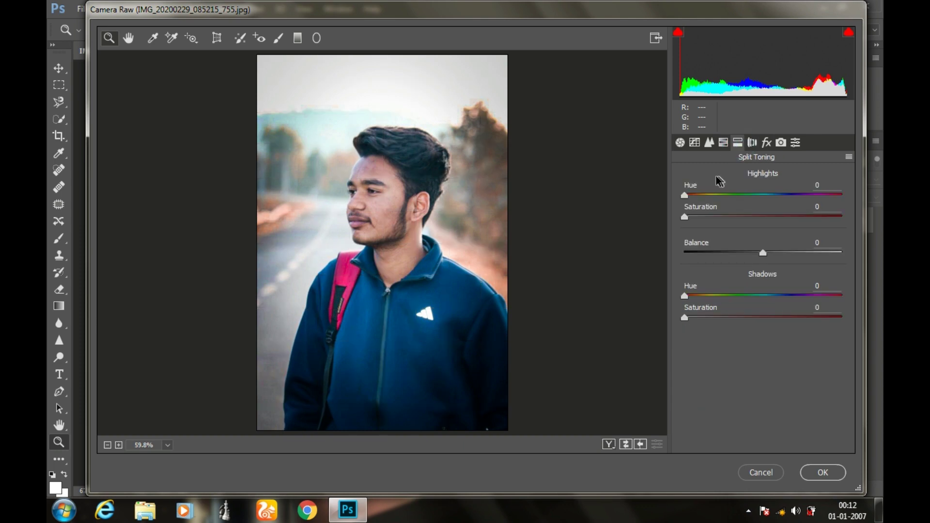
Split-tone with Highlights Hue 63, Saturation 15 and Shadows Hue 182, Saturation 6
click(712, 195)
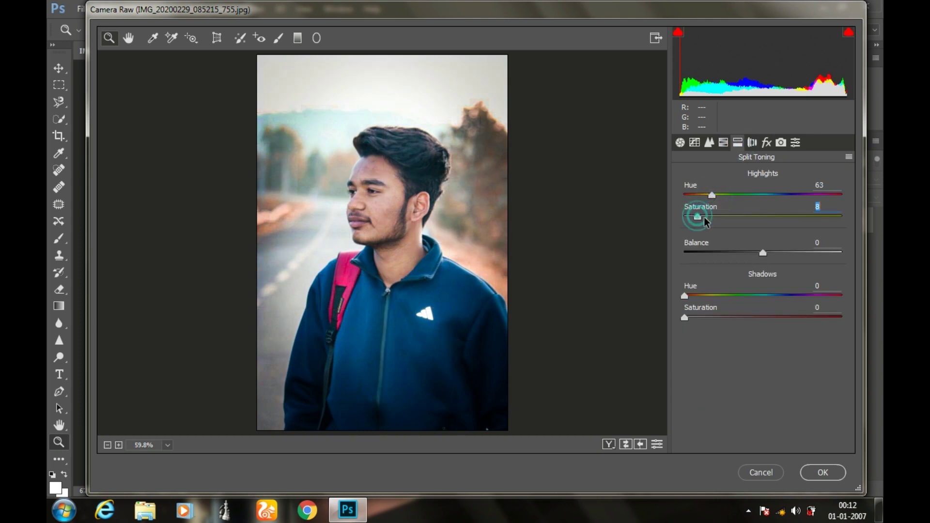
drag(698, 218, 709, 219)
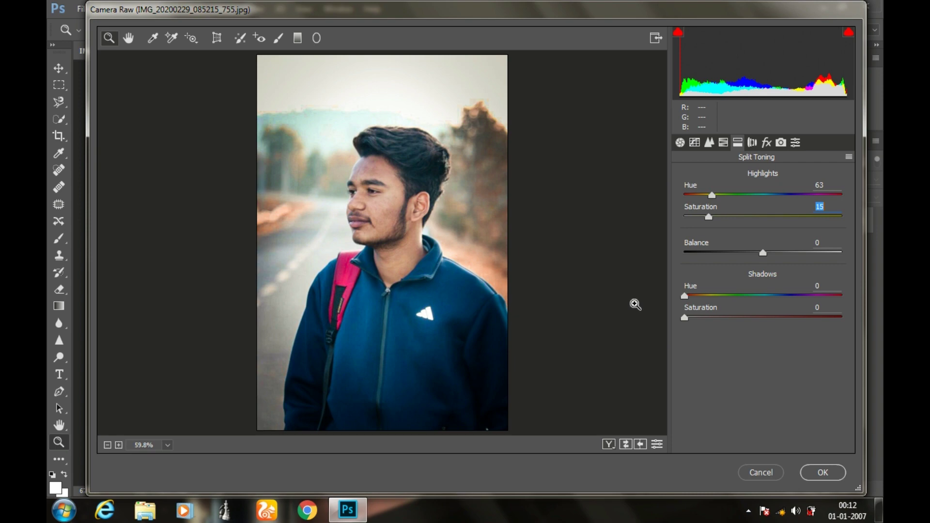
click(764, 295)
click(709, 318)
drag(709, 321, 697, 327)
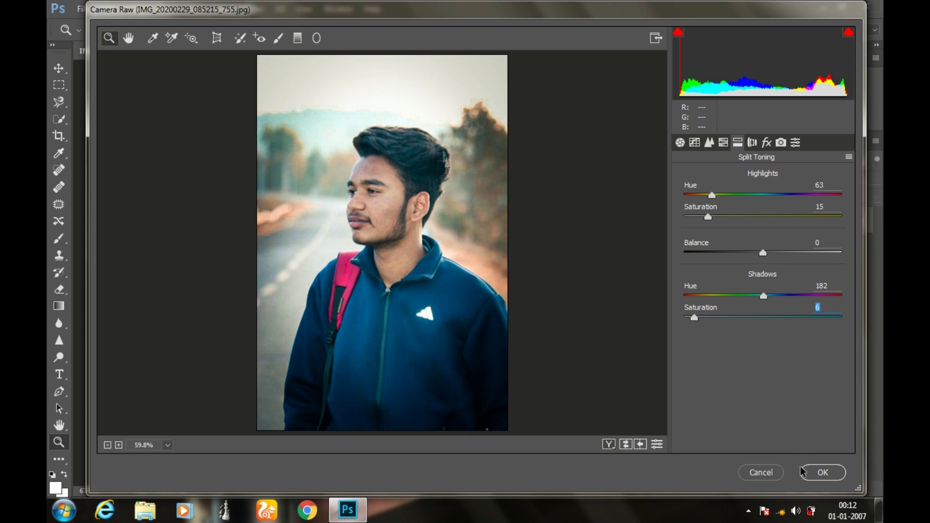
Apply the Camera Raw grade, zoom the face to 200%, and select the Patch tool
click(809, 479)
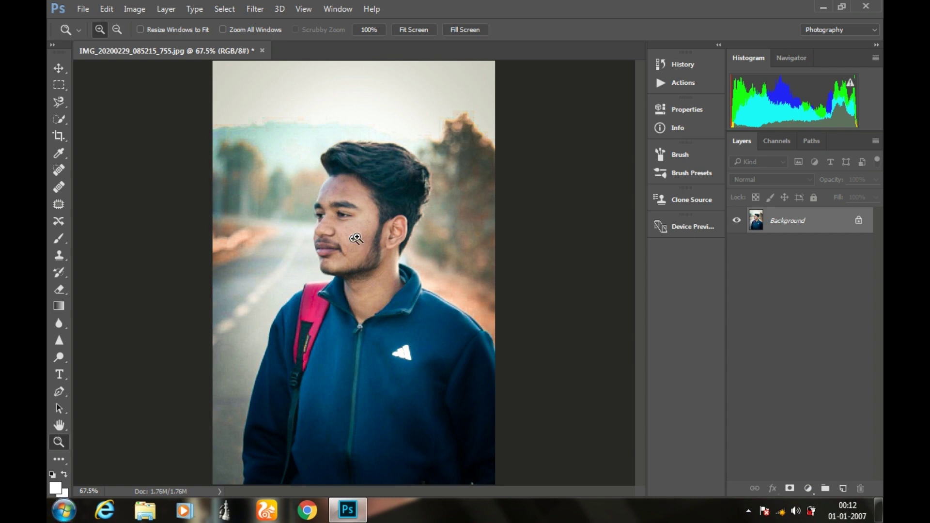
click(363, 235)
click(359, 238)
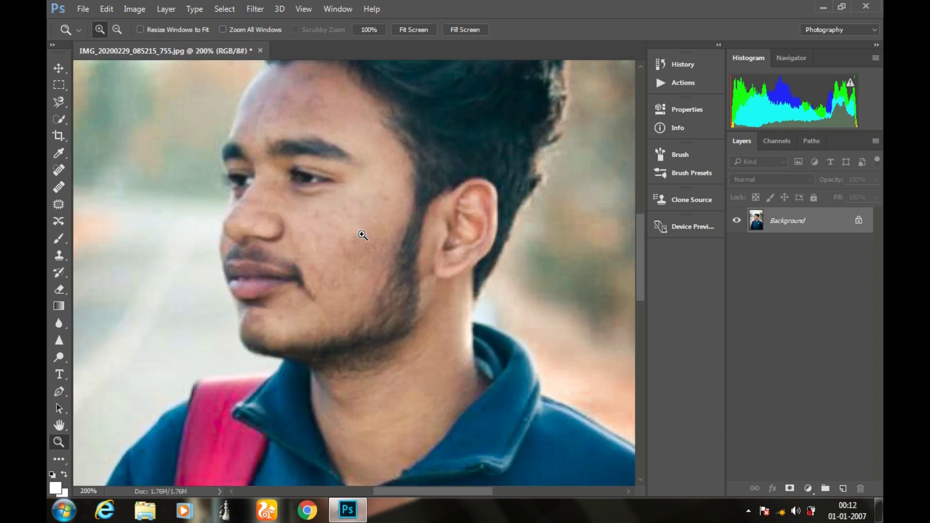
drag(642, 263, 642, 255)
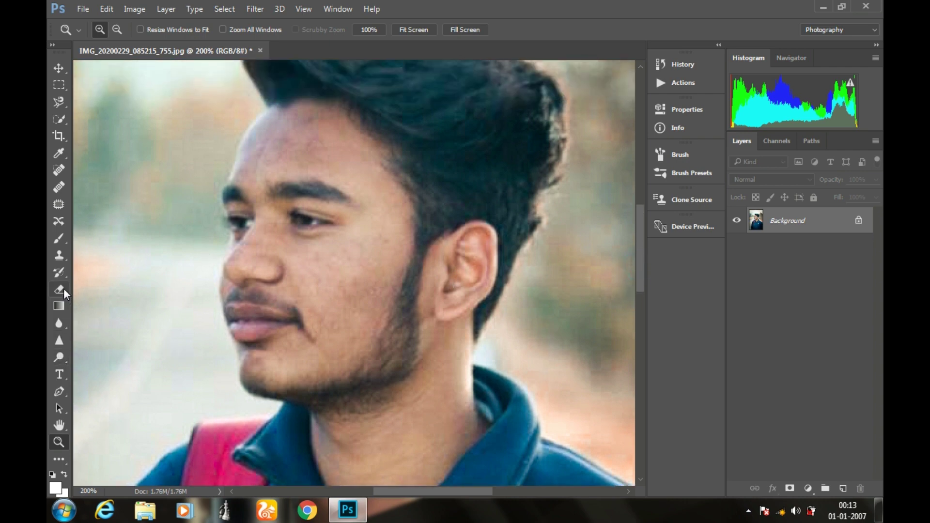
click(59, 204)
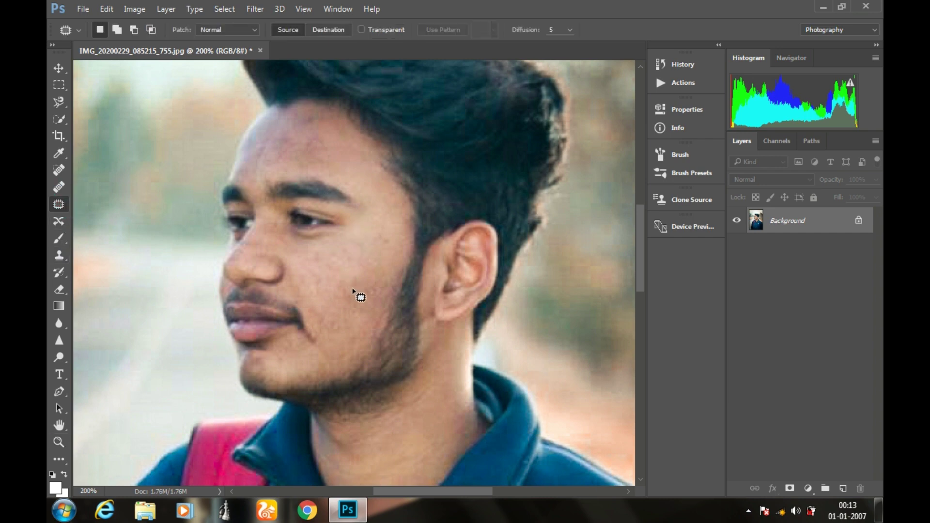
Patch a cheek blemish and the forehead spot with clean skin, then deselect
mouse_move(350, 255)
mouse_down()
mouse_move(349, 291)
mouse_move(363, 306)
mouse_move(361, 282)
mouse_move(332, 281)
mouse_up()
click(380, 279)
drag(287, 162, 268, 137)
mouse_move(261, 169)
mouse_down()
mouse_move(287, 163)
mouse_move(318, 264)
mouse_move(328, 266)
mouse_up()
key(ctrl+d)
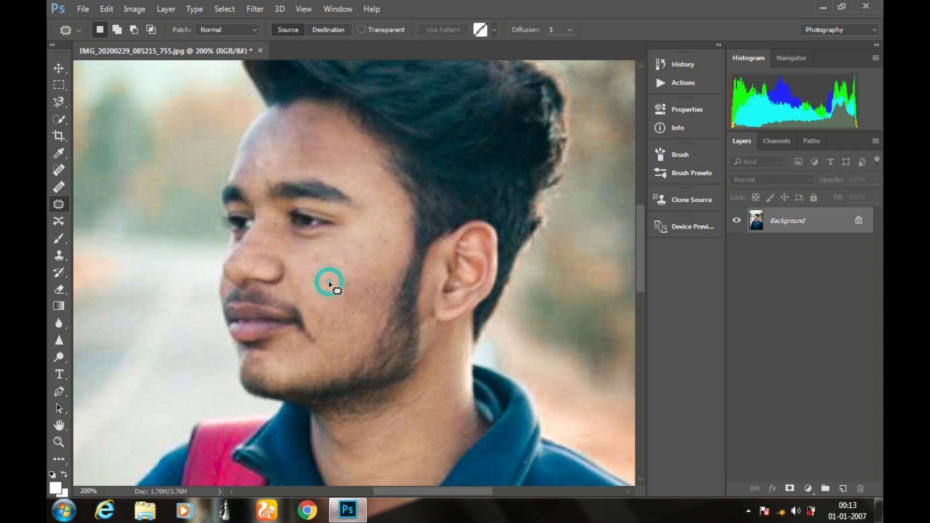
key(ctrl+z)
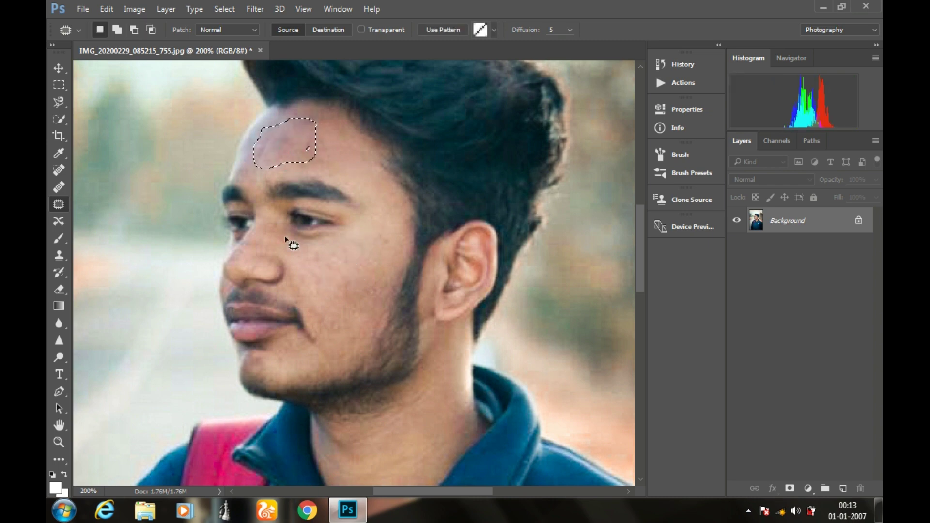
click(303, 137)
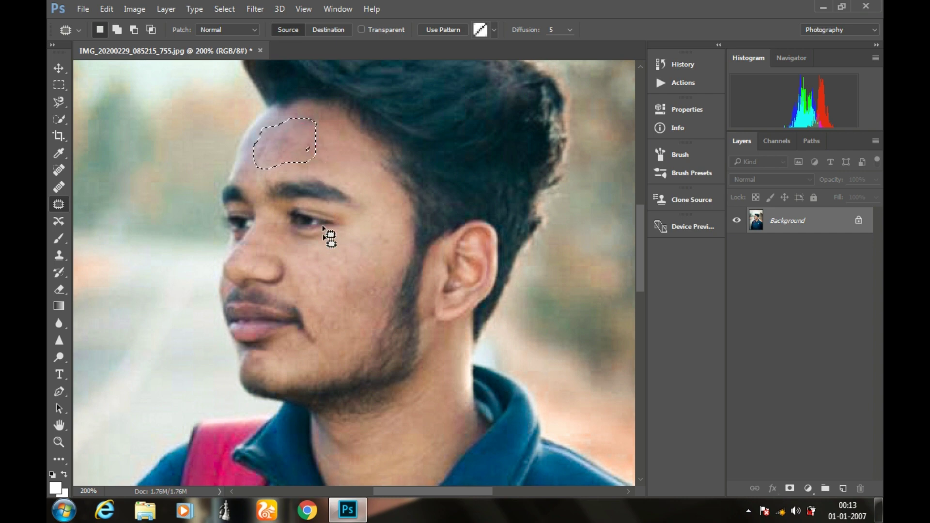
key(ctrl+d)
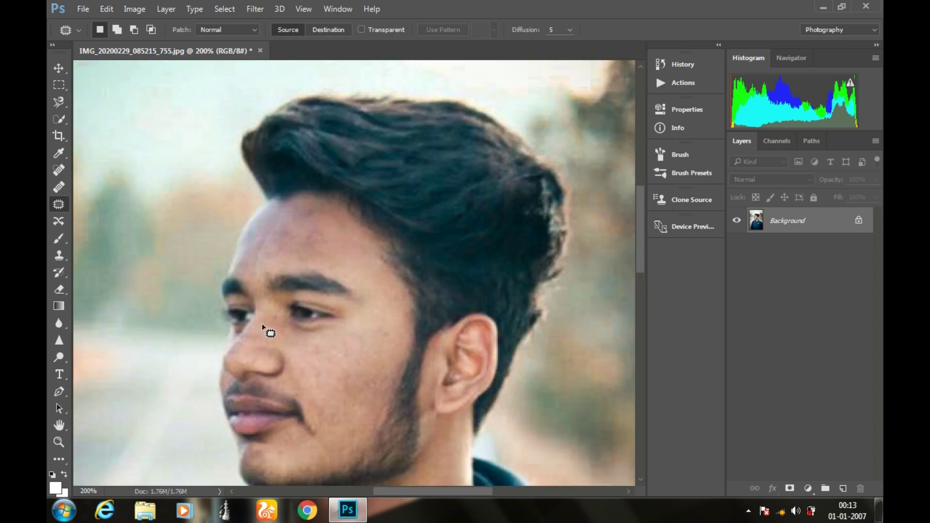
click(62, 444)
Fit the whole portrait to the window and launch the Camera Raw Filter on it
right_click(277, 299)
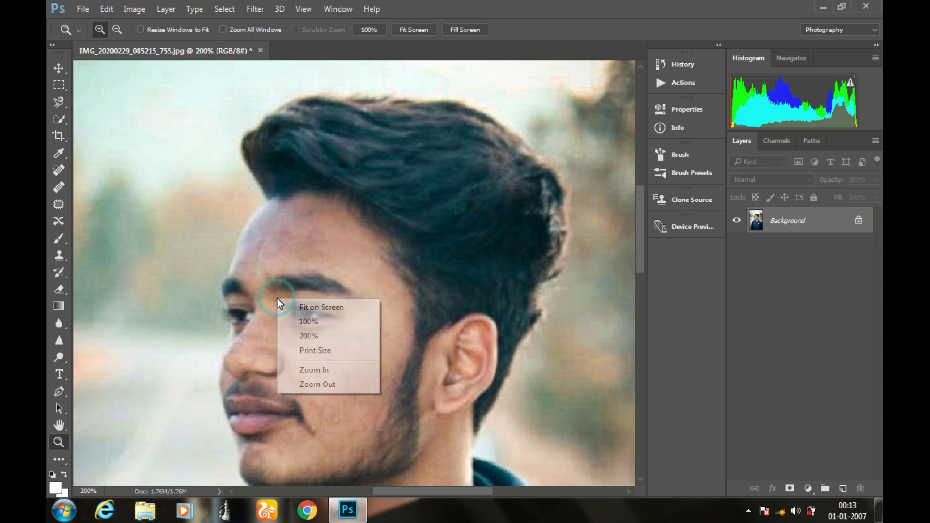
click(301, 307)
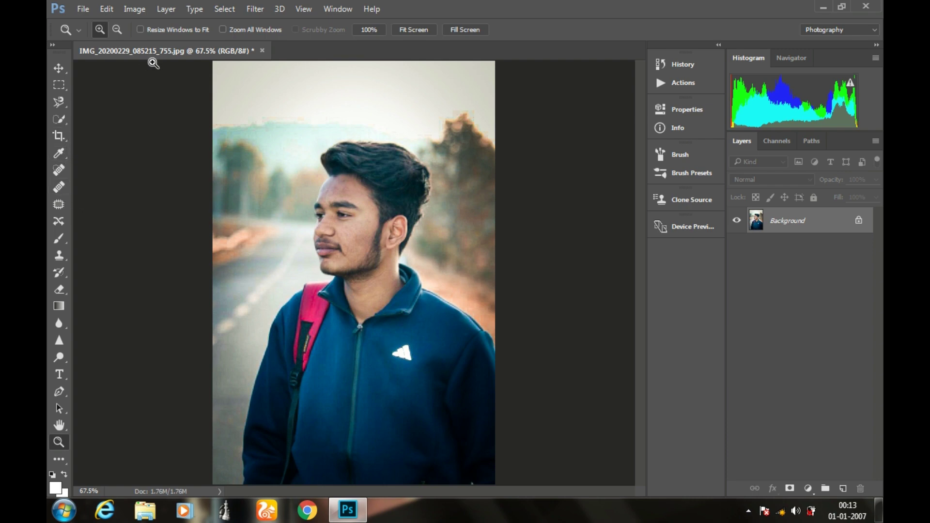
click(253, 7)
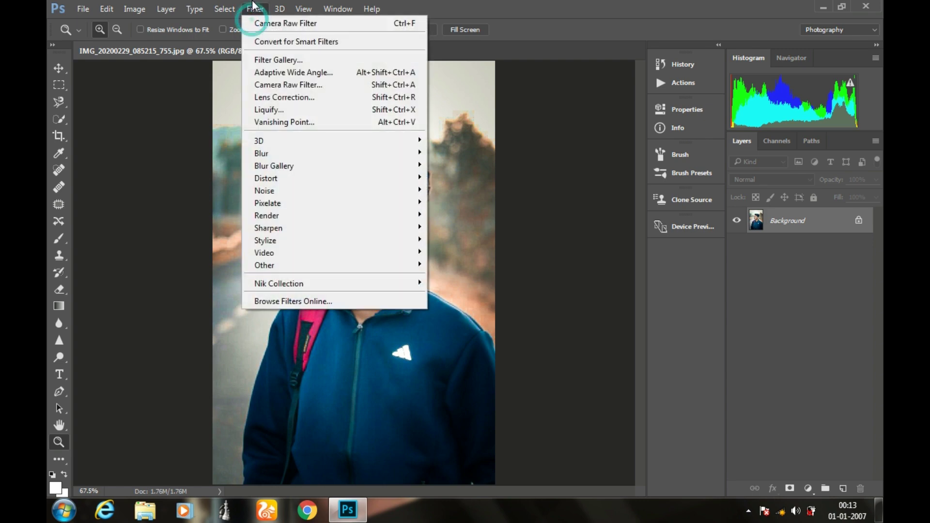
click(306, 86)
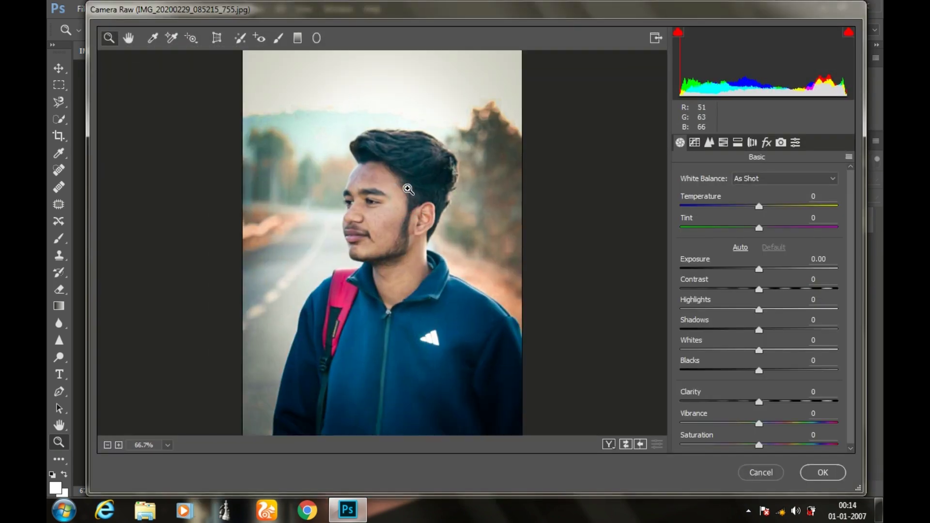
Lower Camera Raw Clarity to about -39 to soften the skin, and apply
click(409, 189)
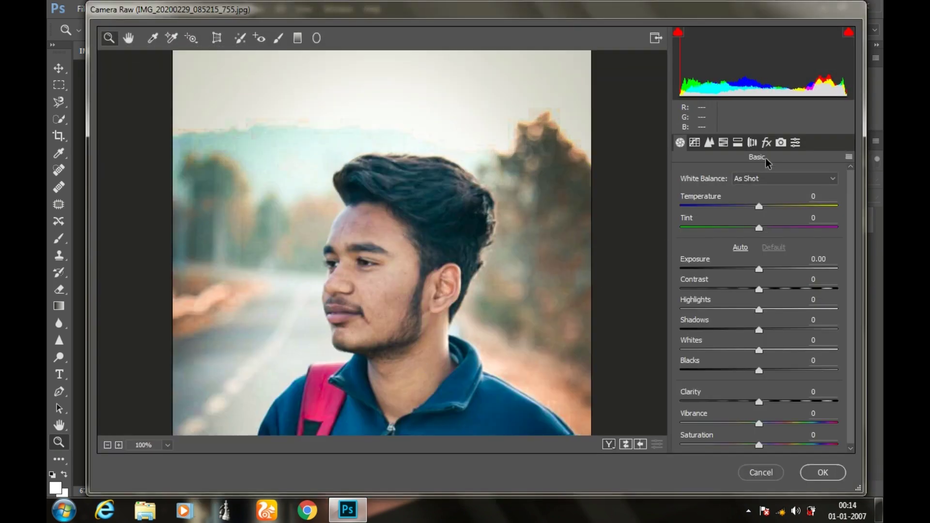
click(767, 143)
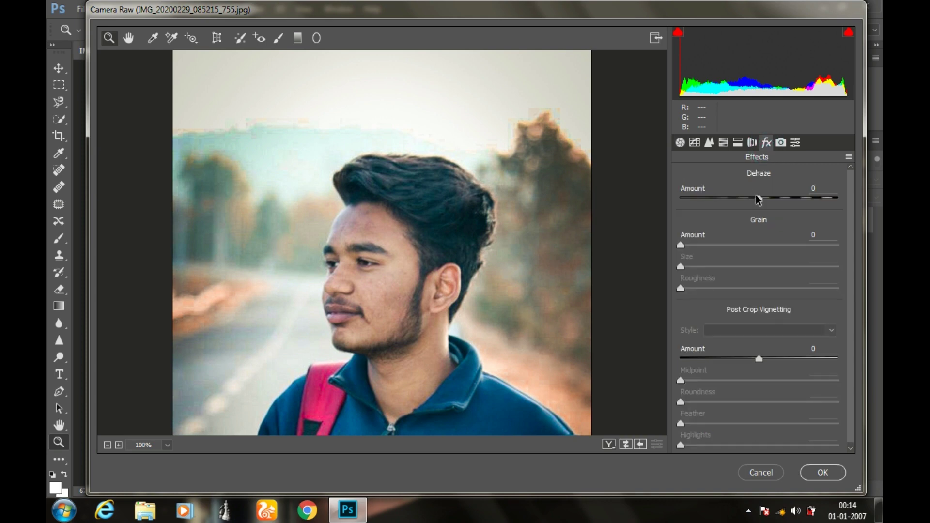
click(683, 144)
click(758, 402)
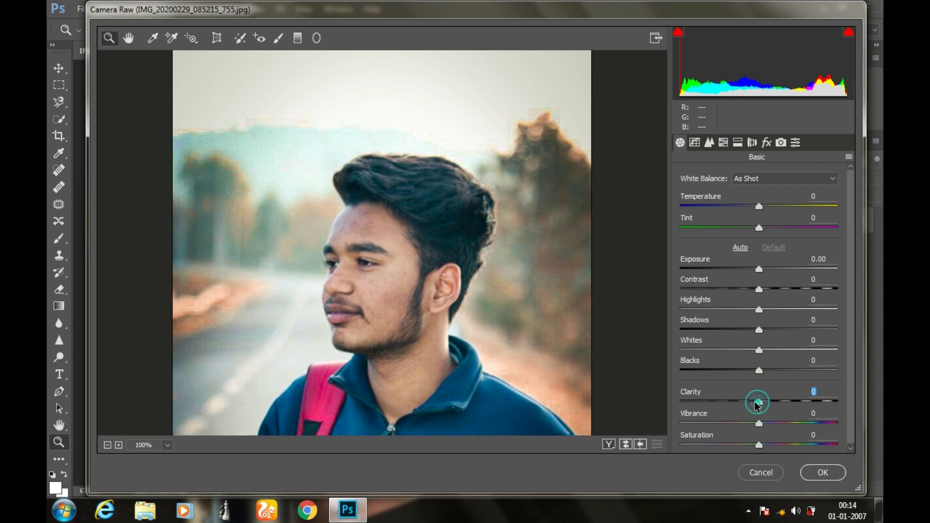
drag(758, 402, 727, 402)
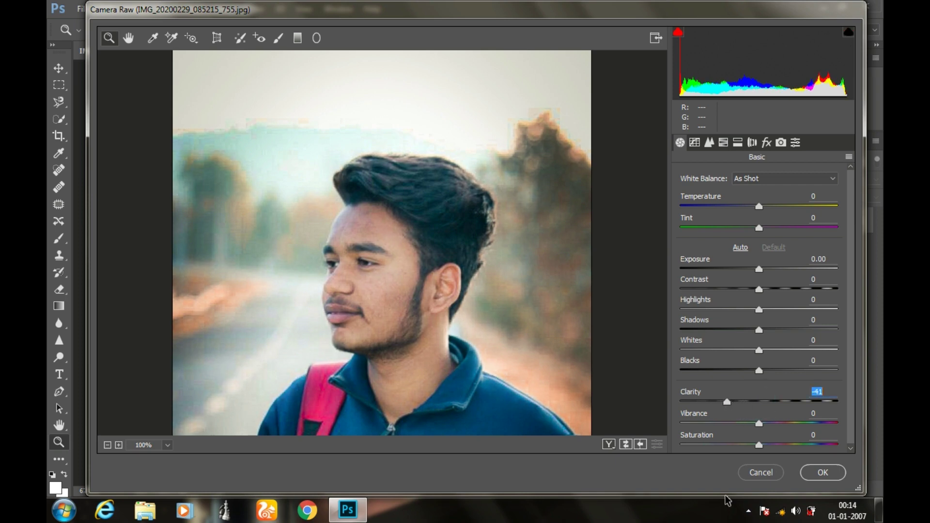
key(Down)
key(Down)
drag(726, 403, 729, 404)
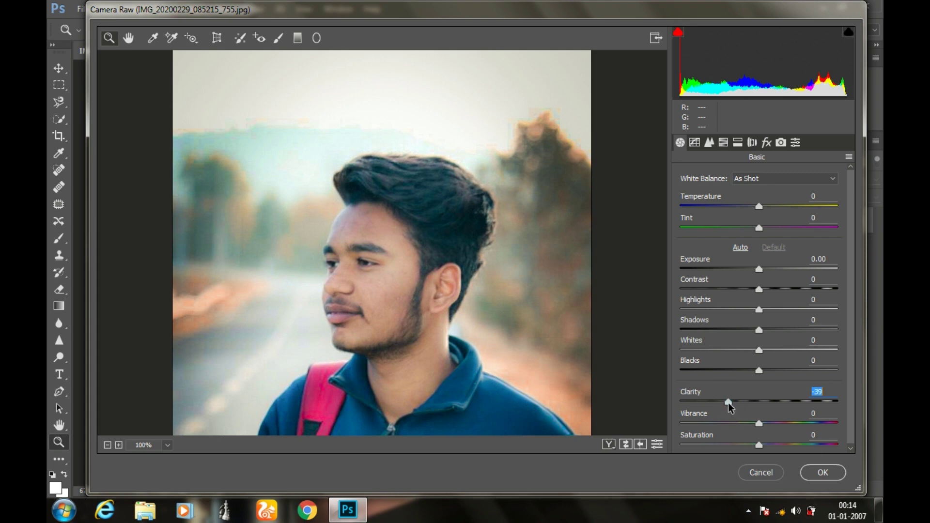
click(819, 472)
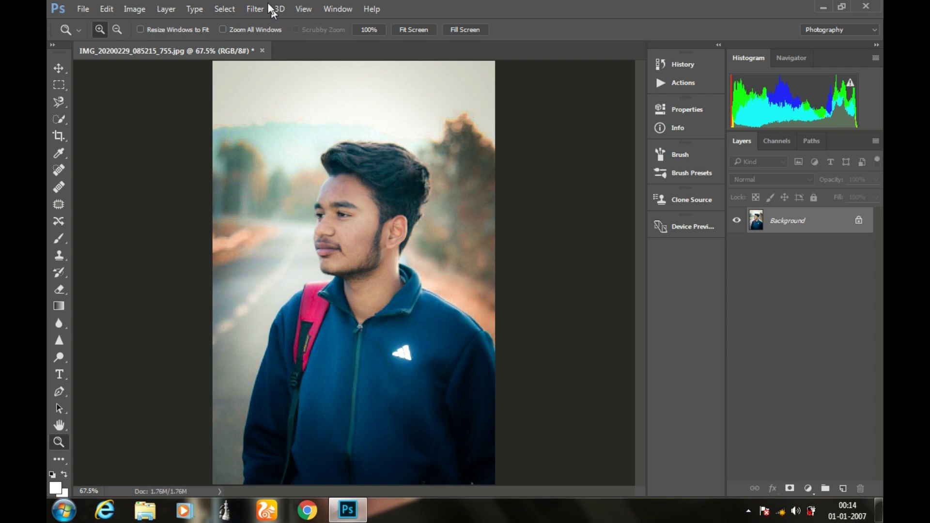
Reopen the Camera Raw Filter, inspect the skin up close, then fit the preview
click(256, 9)
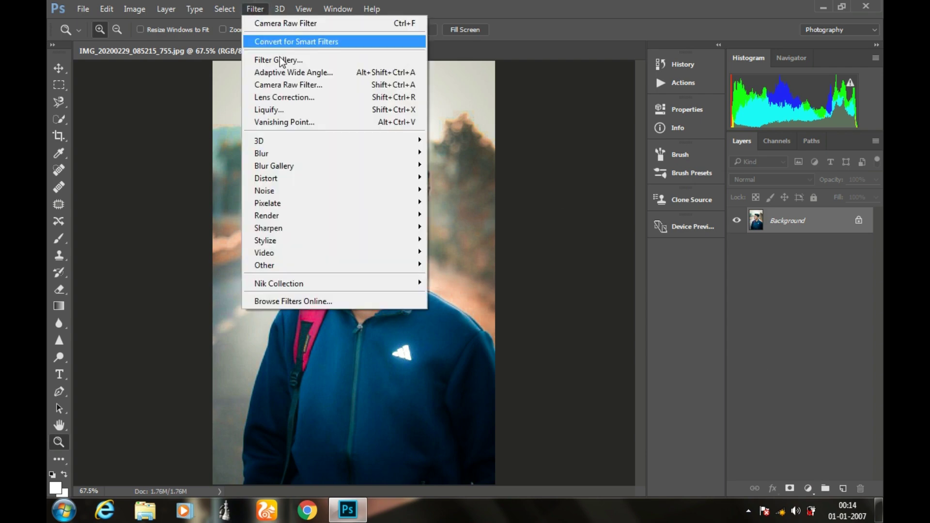
click(286, 86)
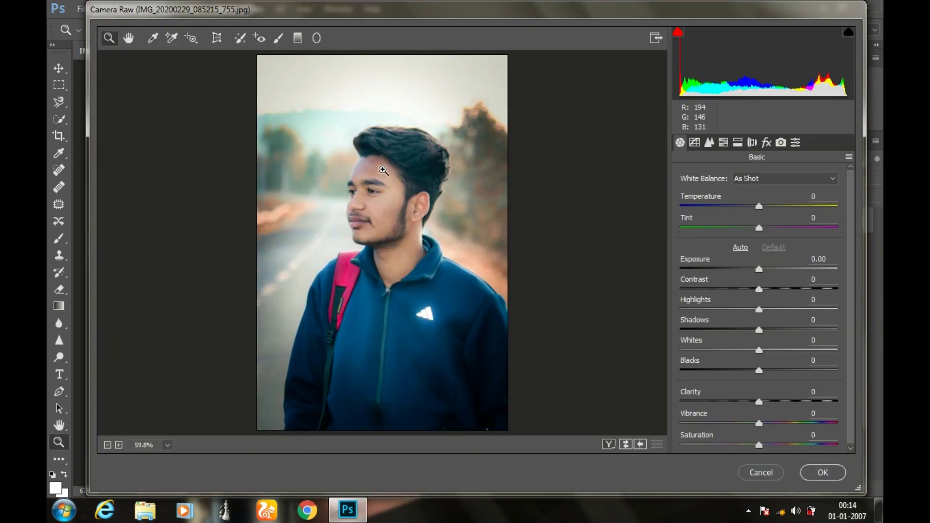
click(370, 179)
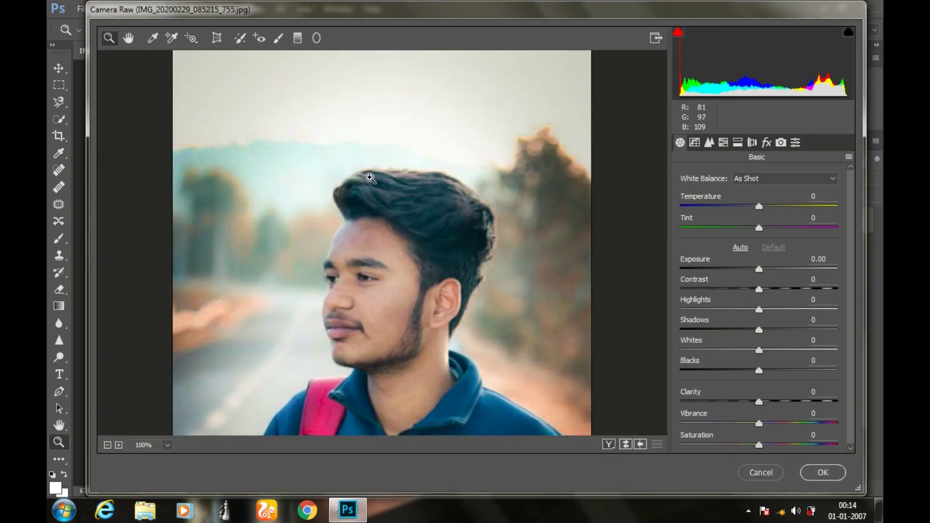
click(486, 236)
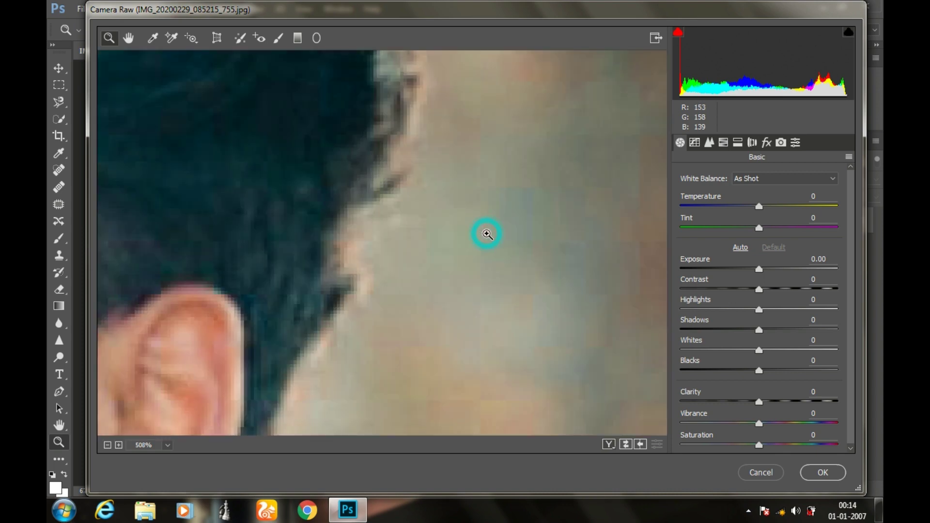
right_click(327, 226)
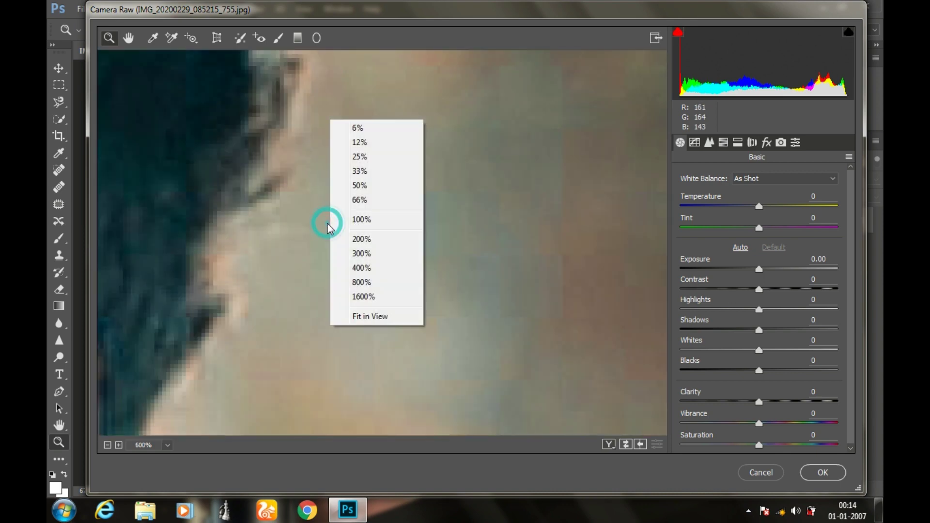
click(358, 315)
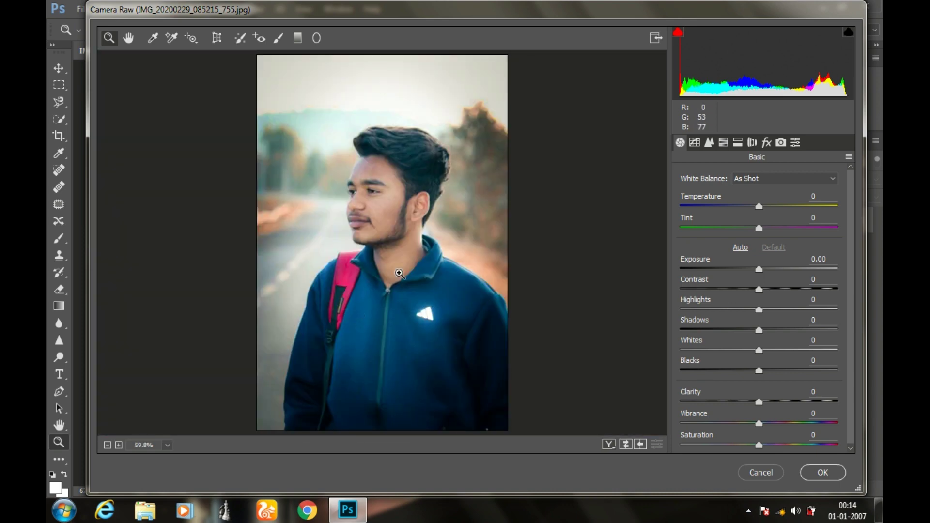
Set Clarity to +24 and Shadows to -6 with Contrast reset to 0, then apply
click(767, 404)
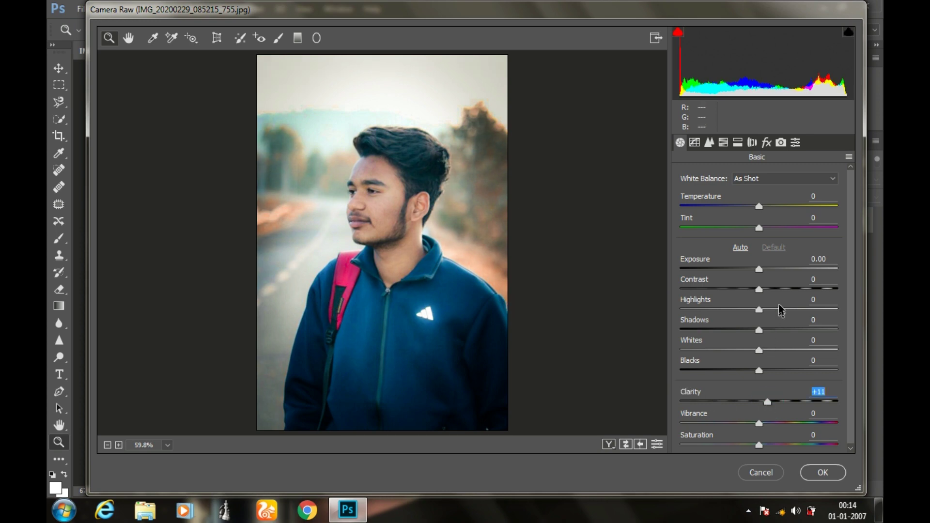
drag(774, 290, 764, 289)
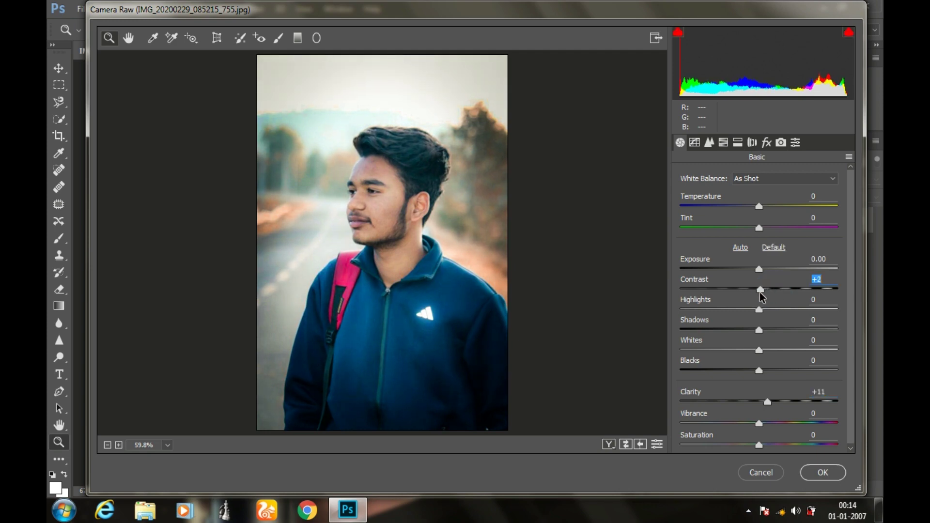
double_click(759, 289)
drag(759, 331, 755, 330)
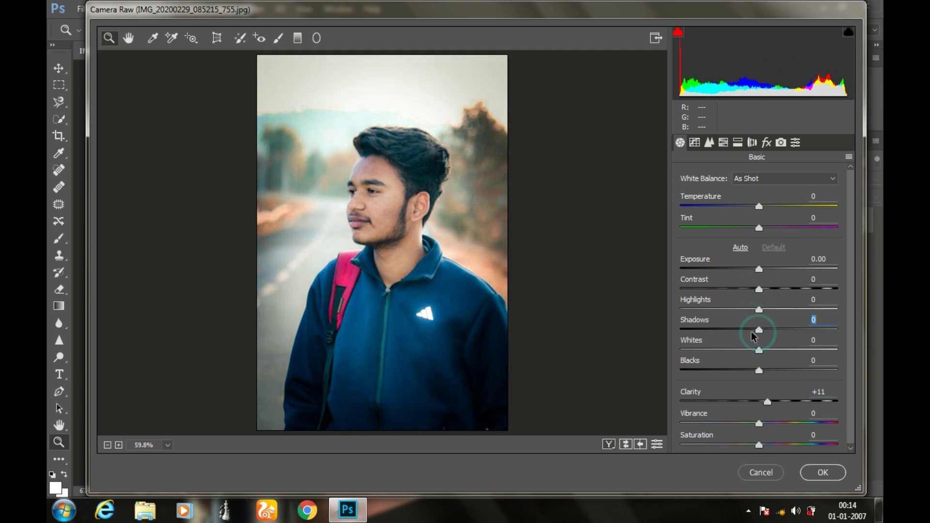
drag(767, 401, 778, 401)
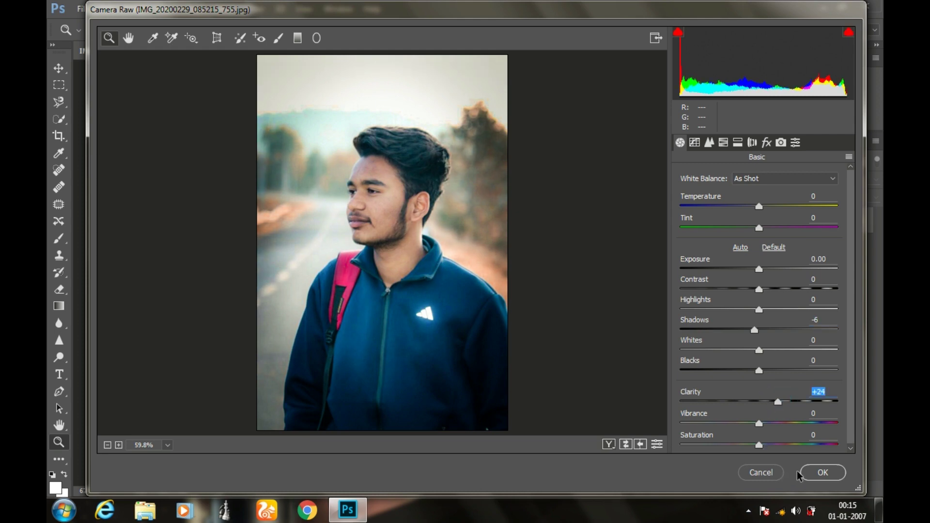
click(813, 473)
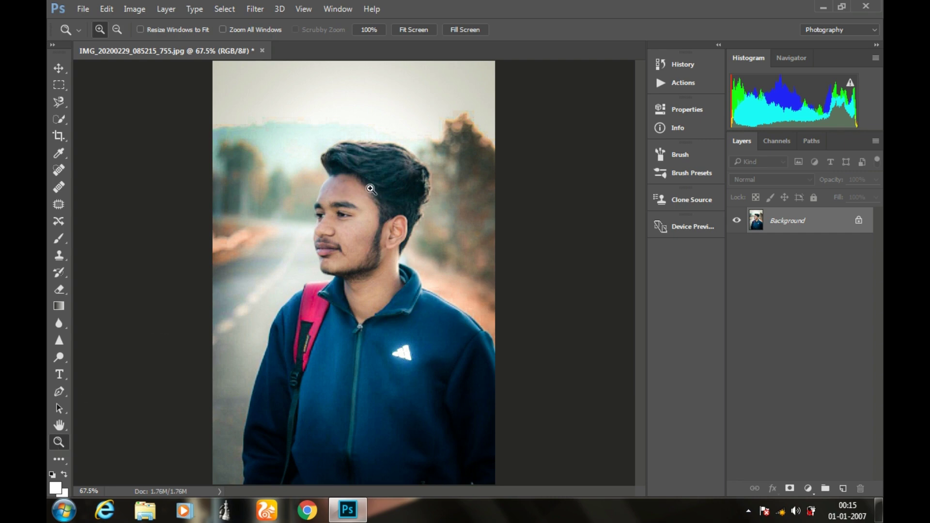
Patch skin blemishes on the forehead and two spots near the chin
click(351, 190)
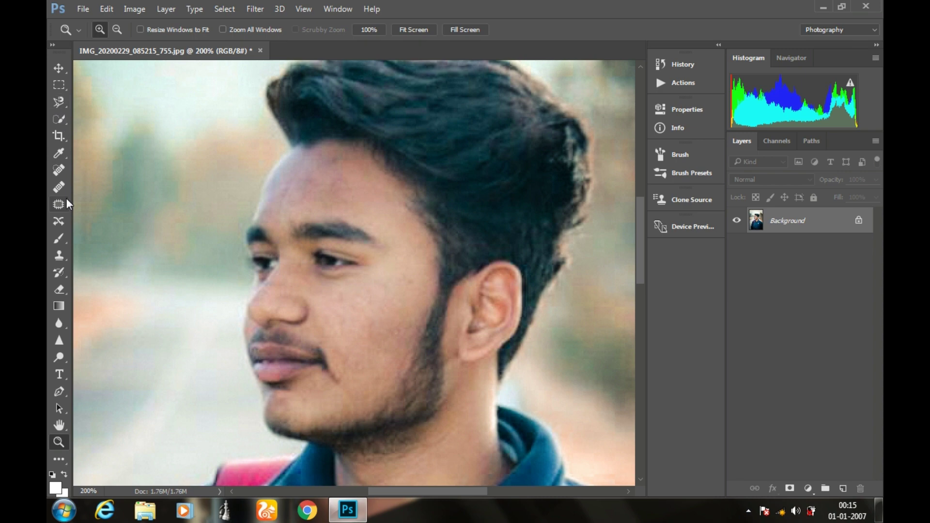
click(58, 204)
mouse_move(317, 197)
mouse_down()
mouse_move(302, 194)
mouse_move(364, 179)
mouse_up()
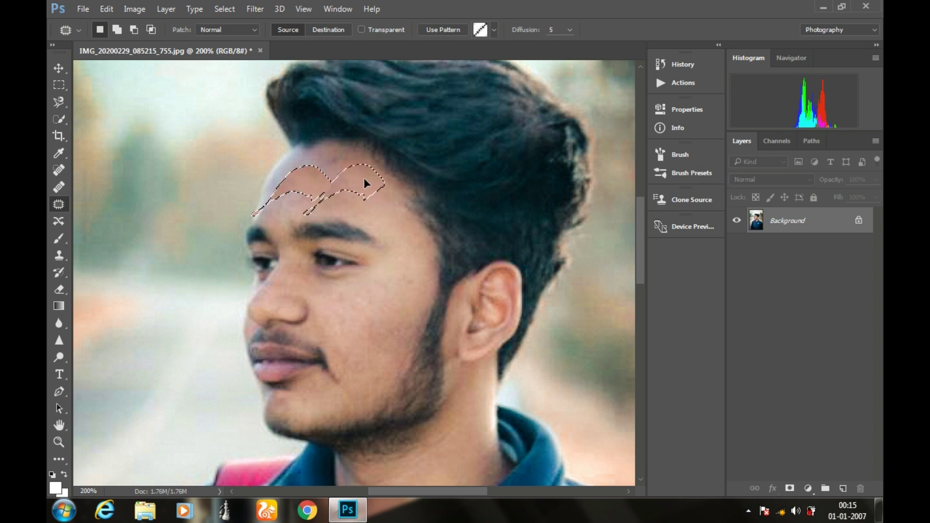
key(ctrl+d)
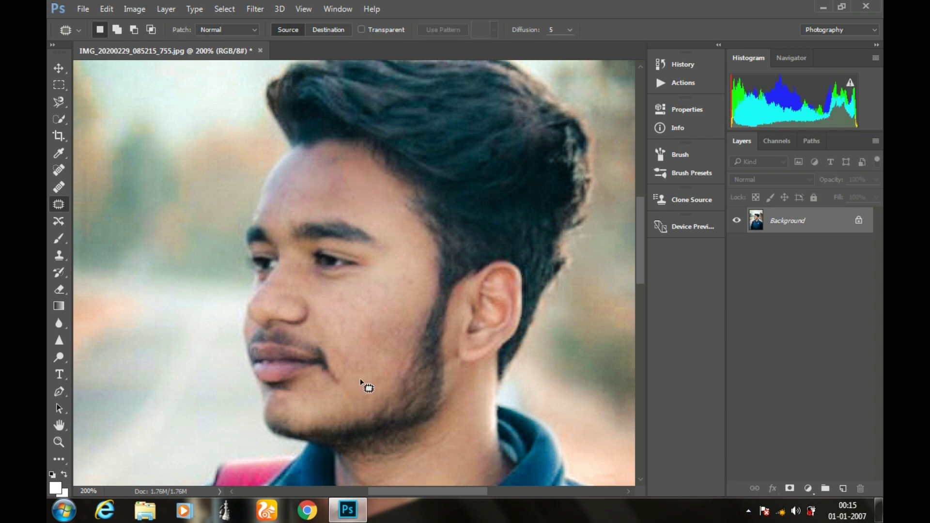
mouse_move(370, 383)
mouse_down()
mouse_move(378, 380)
mouse_move(361, 308)
mouse_up()
key(ctrl+d)
mouse_move(330, 382)
mouse_down()
mouse_move(341, 384)
mouse_move(350, 311)
mouse_up()
key(ctrl+d)
Fit the whole retouched portrait to the window with Fit on Screen
click(59, 442)
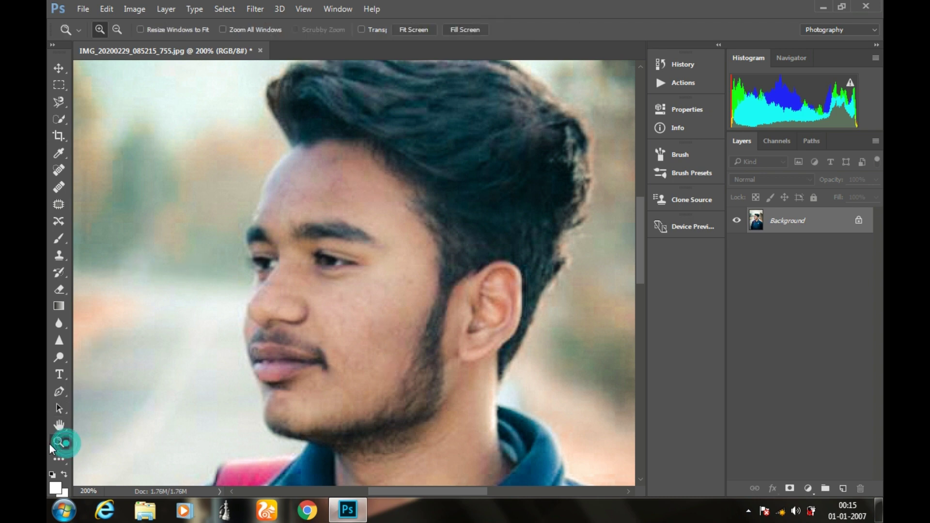
right_click(277, 218)
click(278, 219)
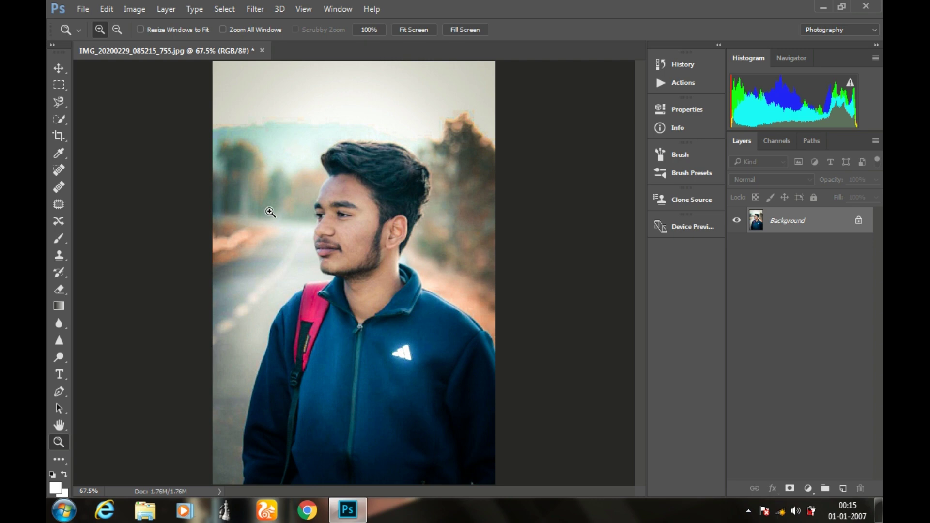
click(337, 220)
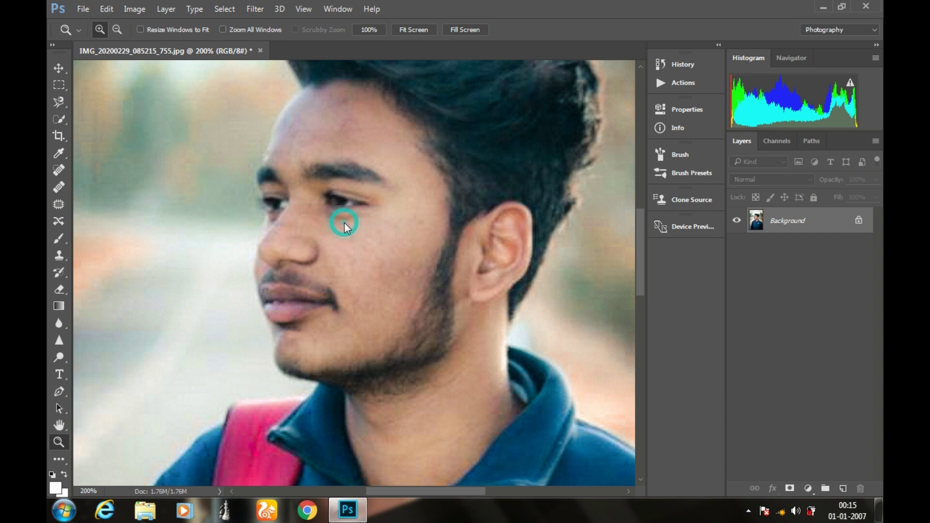
right_click(344, 223)
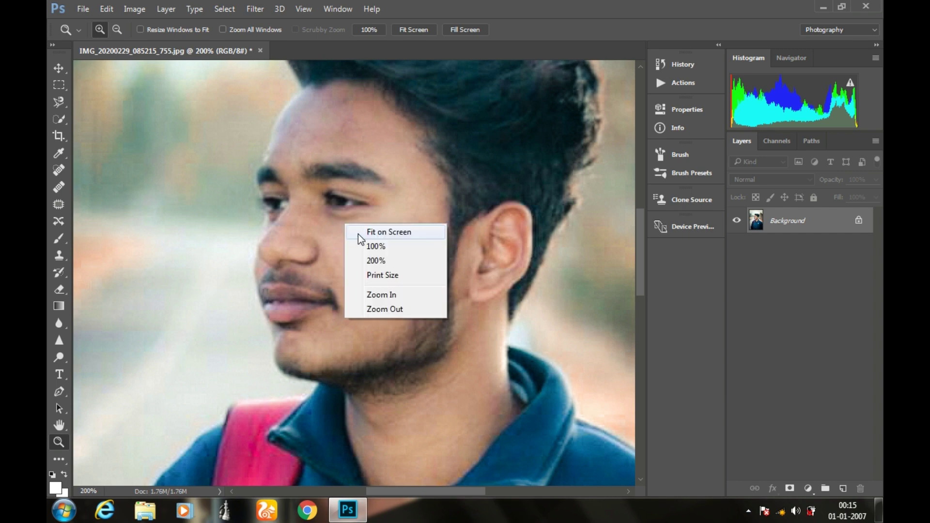
click(359, 234)
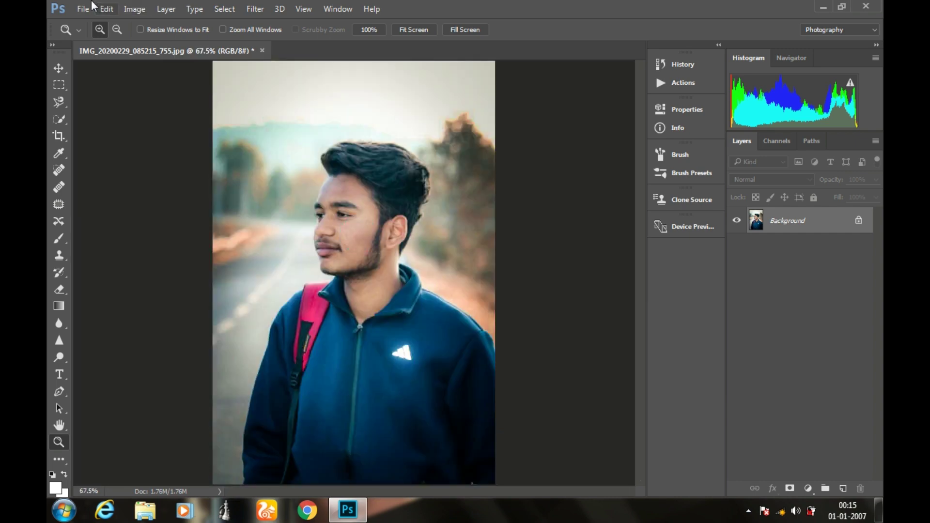
Open the KN EDITS logo PicsArt_10-24-06.01.26 from Documents > png
click(83, 9)
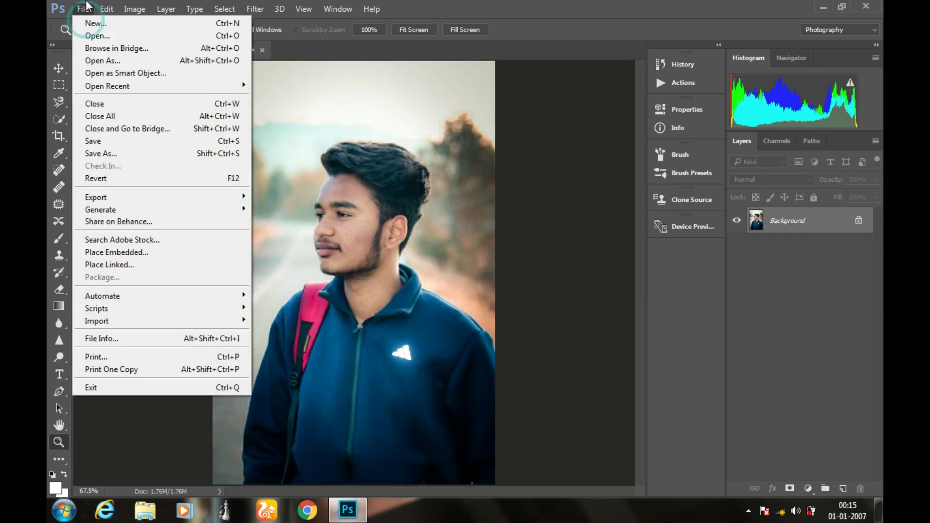
click(100, 35)
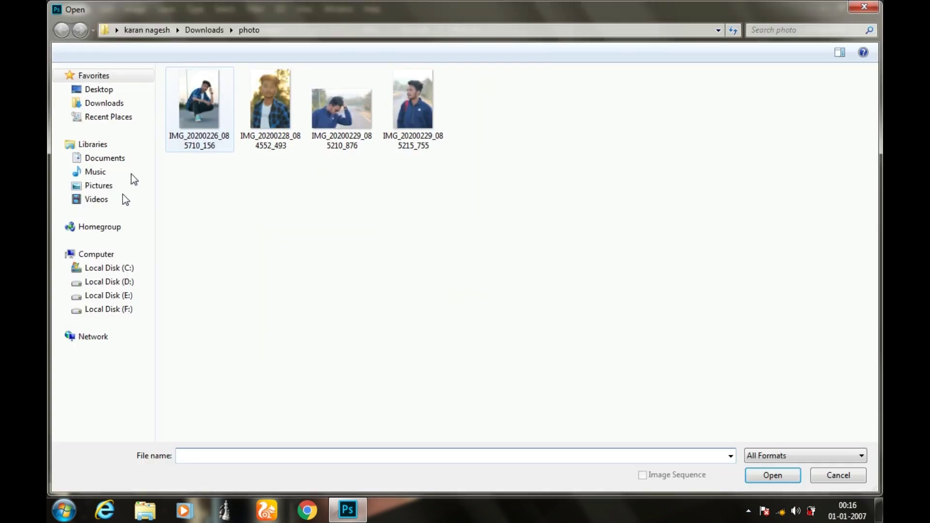
click(129, 159)
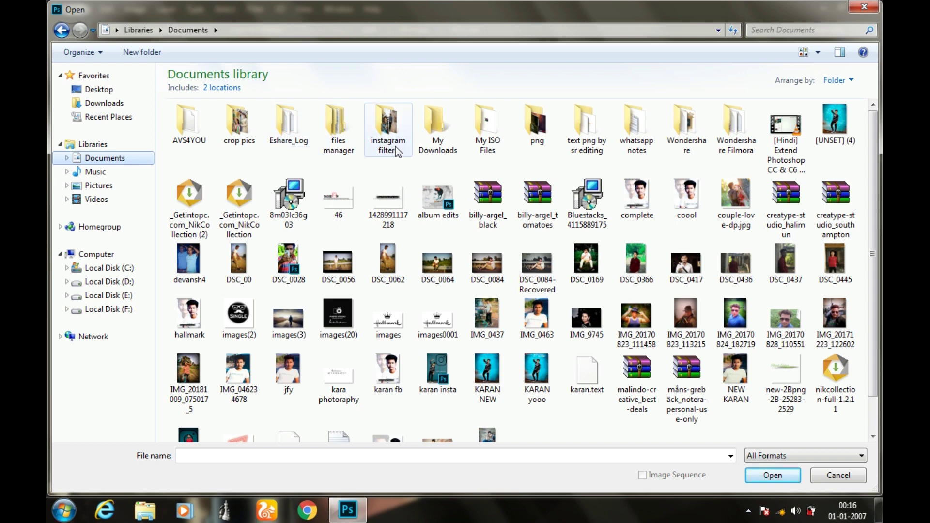
double_click(539, 129)
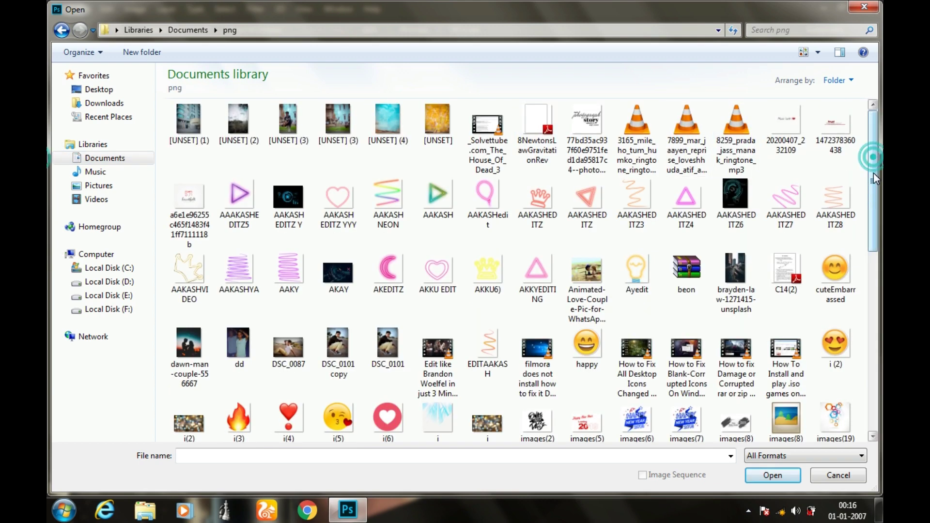
drag(874, 173, 872, 335)
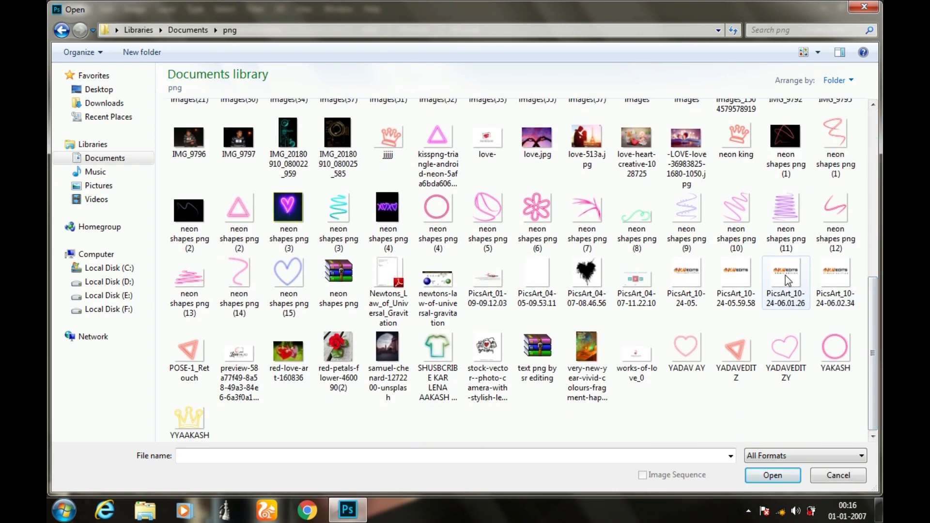
double_click(786, 275)
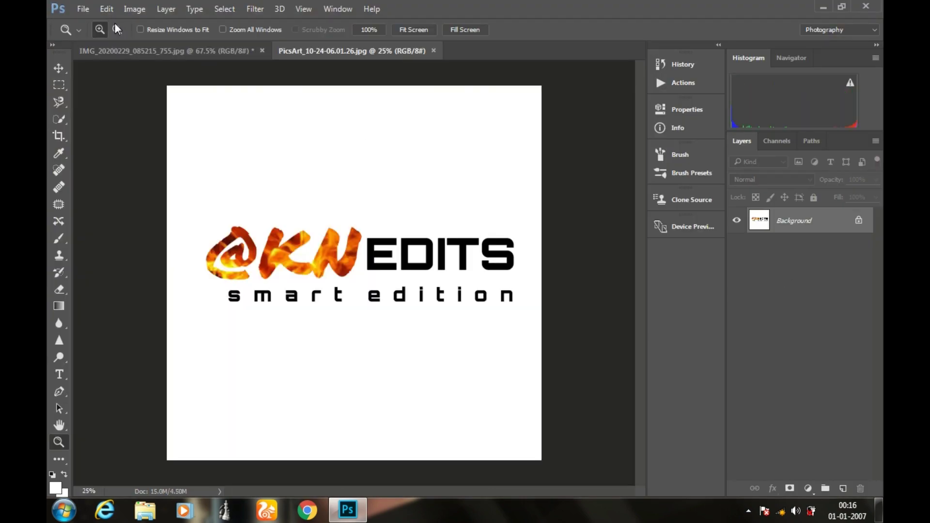
Drag the KN EDITS logo onto the portrait as a new layer and scale it toward the top
click(57, 69)
mouse_move(222, 133)
mouse_down()
mouse_move(206, 61)
mouse_move(245, 97)
mouse_up()
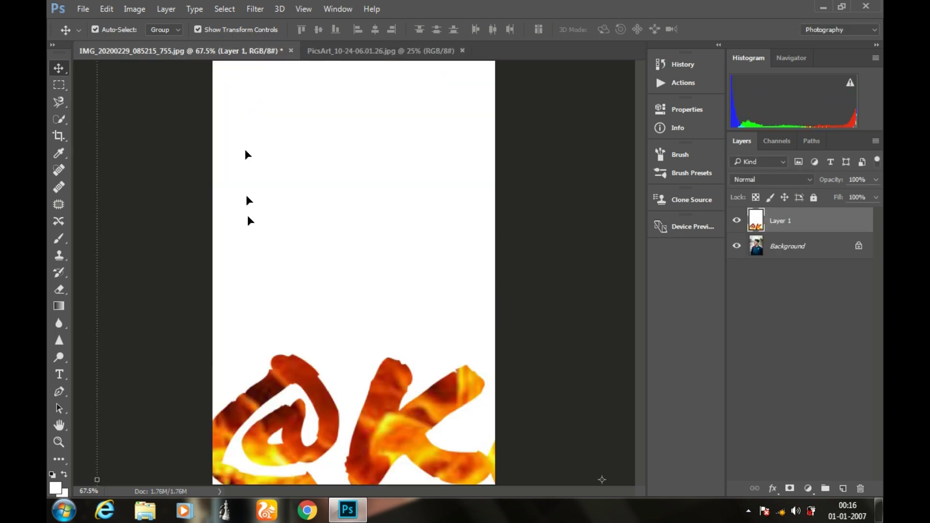
mouse_move(314, 371)
mouse_down()
mouse_move(321, 211)
mouse_move(314, 214)
mouse_up()
drag(290, 373, 274, 363)
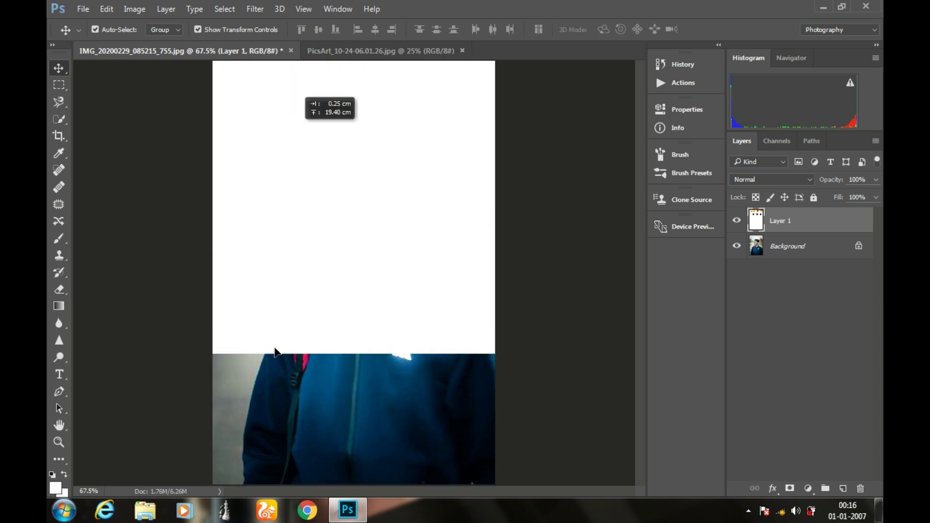
mouse_move(119, 353)
mouse_down()
mouse_move(394, 224)
mouse_move(283, 356)
mouse_move(470, 151)
mouse_move(307, 291)
mouse_move(277, 371)
mouse_move(261, 371)
mouse_up()
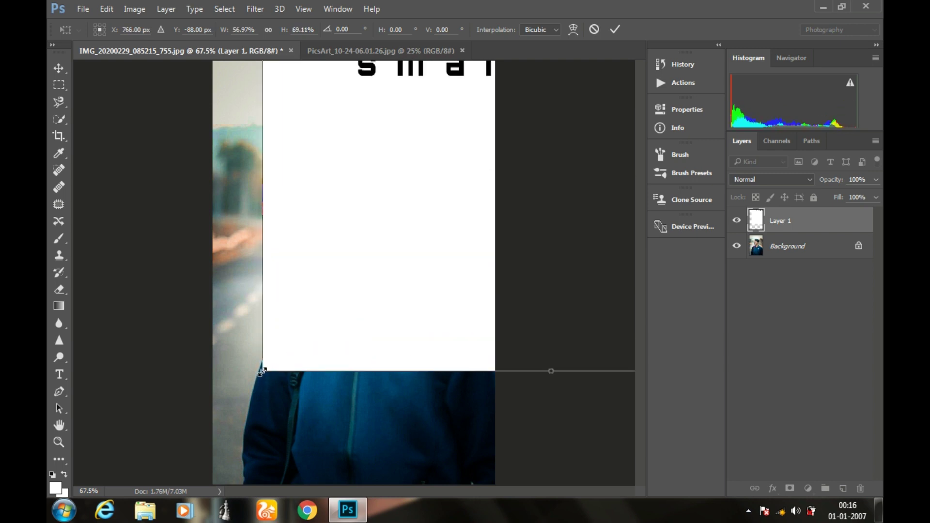
drag(318, 302, 367, 216)
mouse_move(401, 172)
mouse_down()
mouse_move(241, 382)
mouse_move(253, 385)
mouse_up()
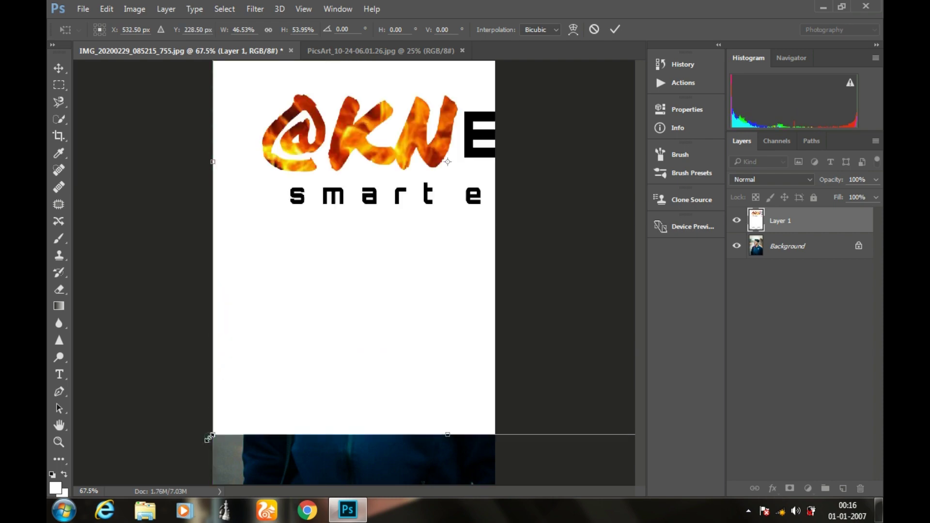
mouse_move(344, 211)
mouse_down()
mouse_move(490, 167)
mouse_move(238, 226)
mouse_up()
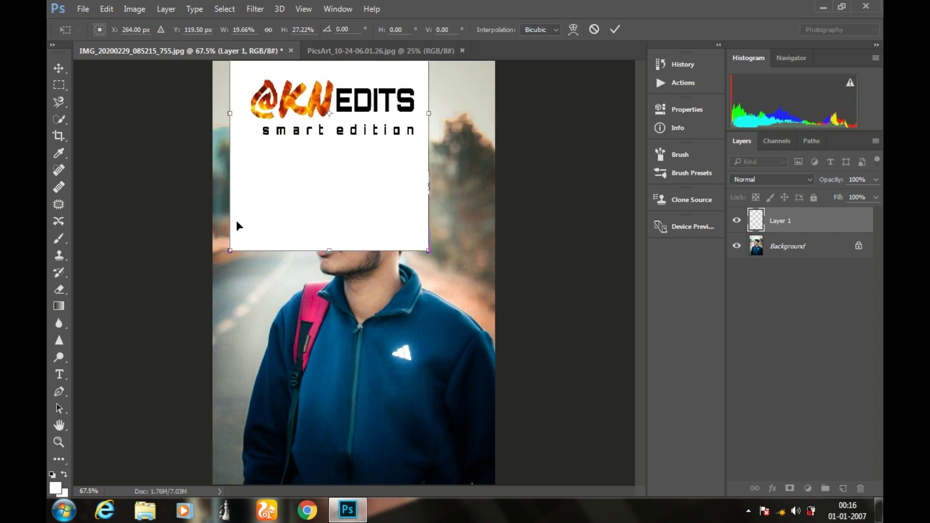
Set the logo layer to Darken blend mode and place it small at the top-left corner
click(764, 179)
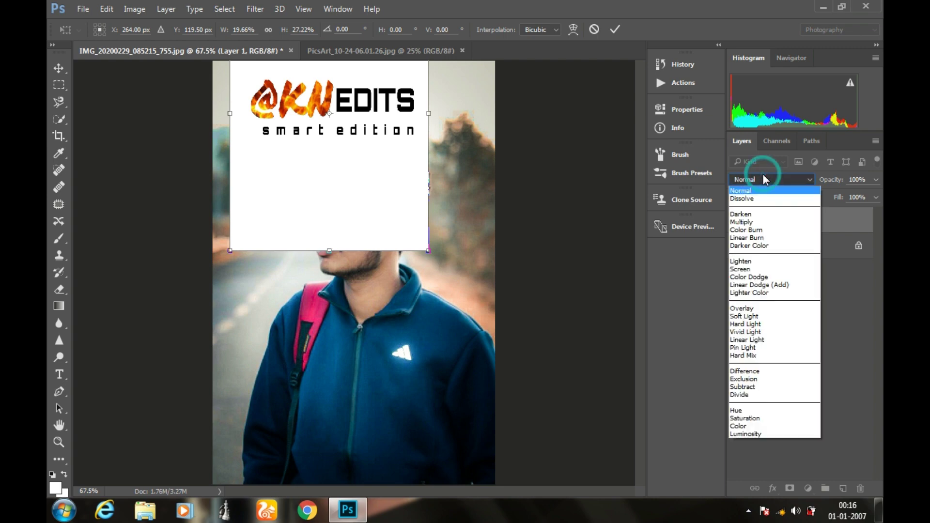
click(763, 214)
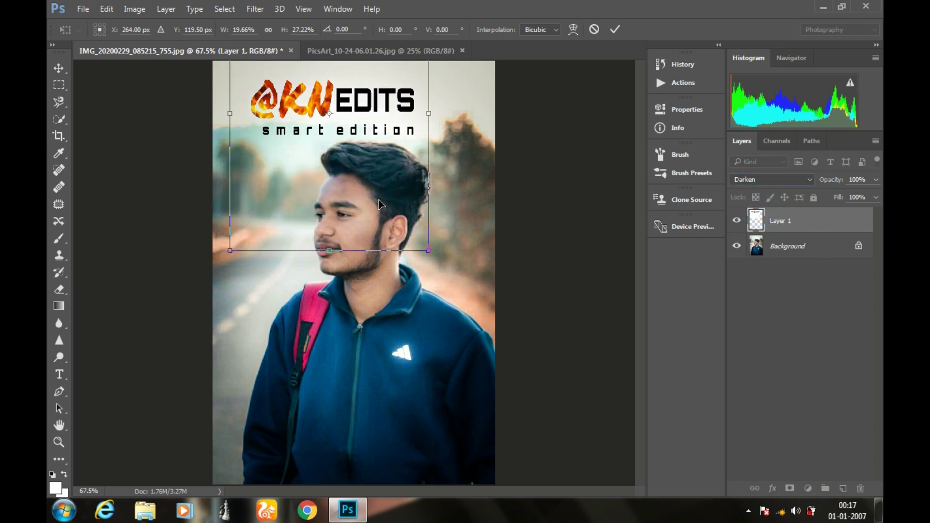
mouse_move(379, 204)
mouse_down()
mouse_move(342, 184)
mouse_move(324, 97)
mouse_move(324, 116)
mouse_up()
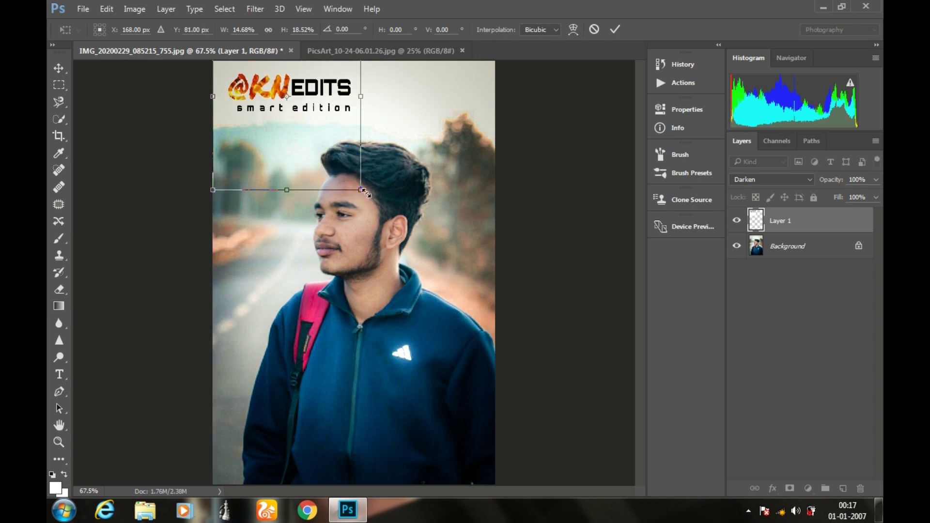
drag(364, 192, 342, 172)
drag(324, 104, 327, 111)
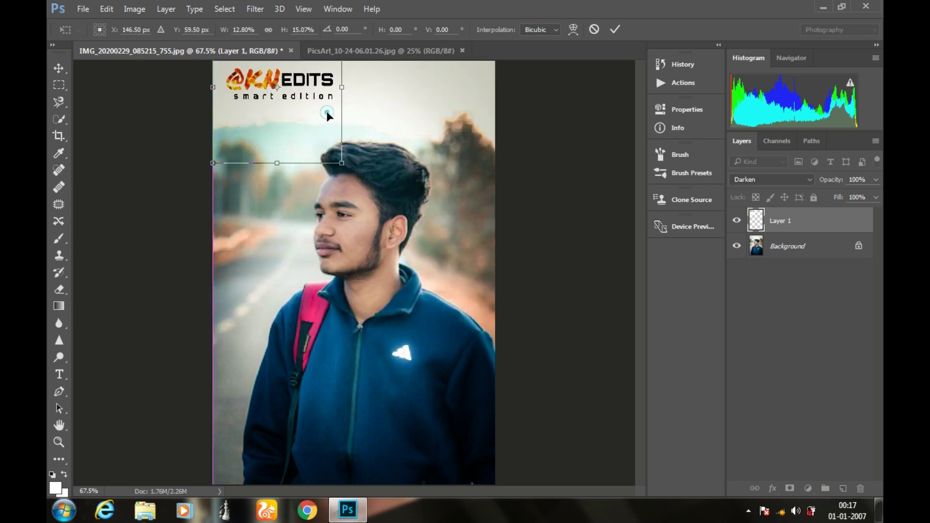
key(Return)
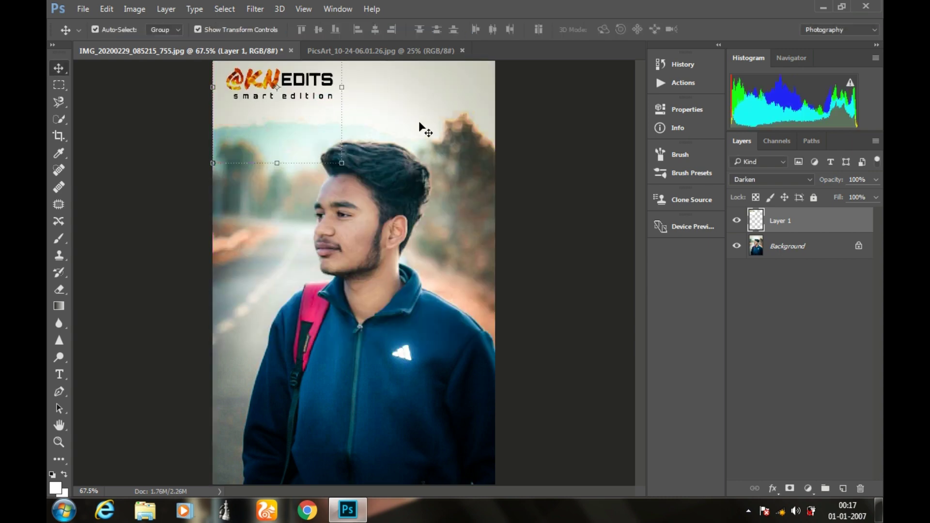
click(419, 122)
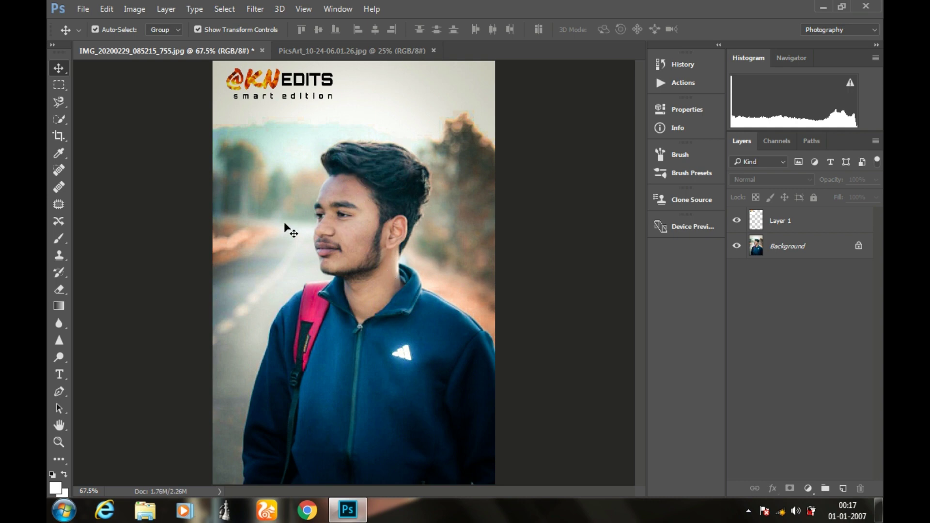
Save the portrait as a JPEG named 'photo new' at Quality 12 Maximum
click(85, 9)
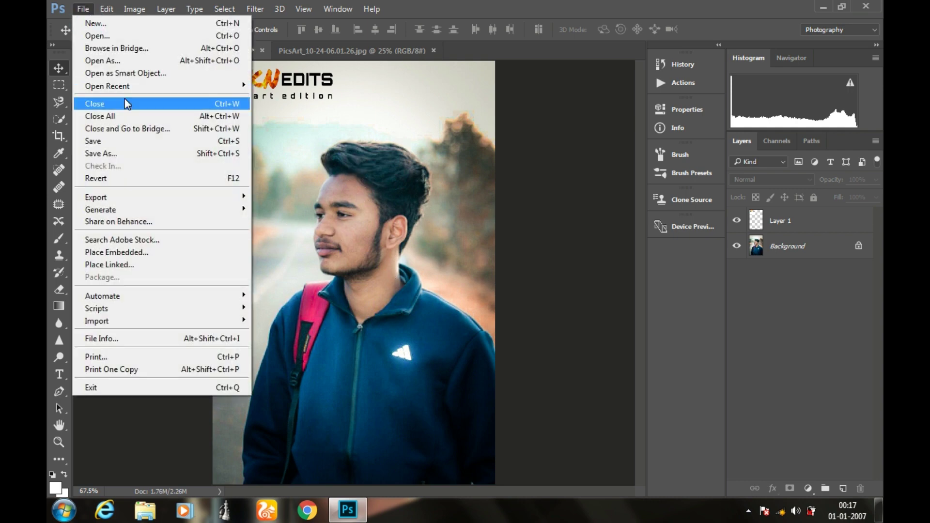
click(112, 154)
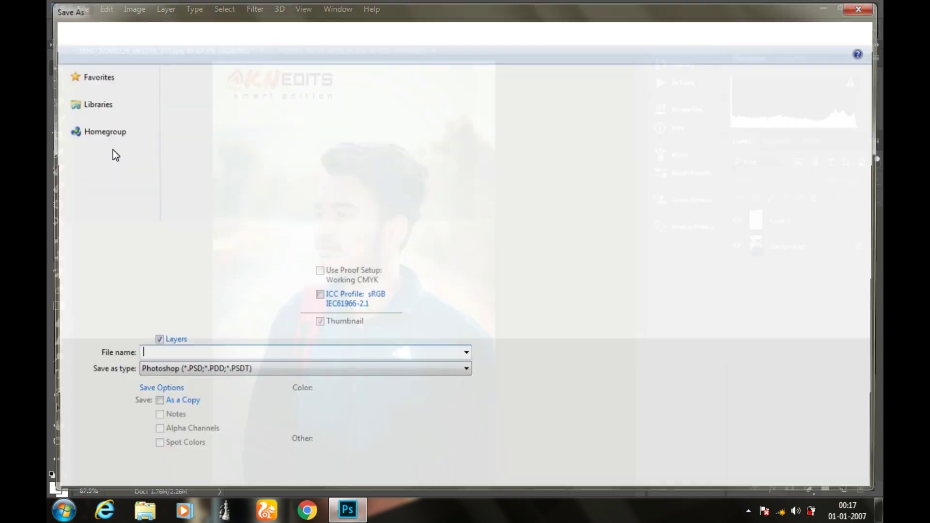
click(221, 374)
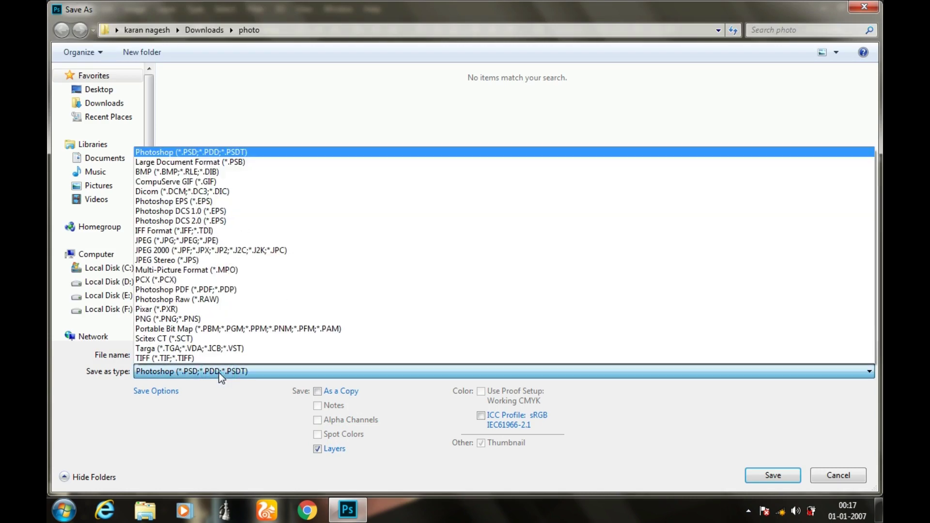
click(246, 241)
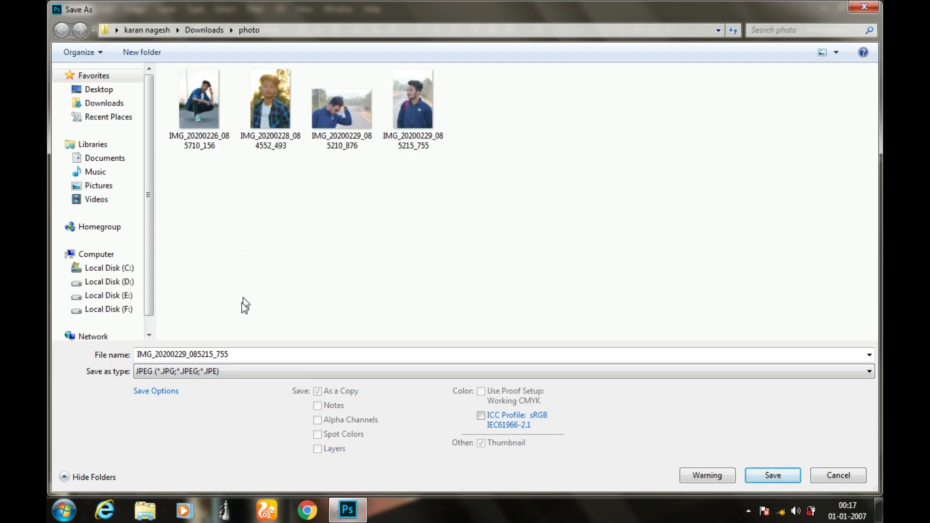
double_click(240, 354)
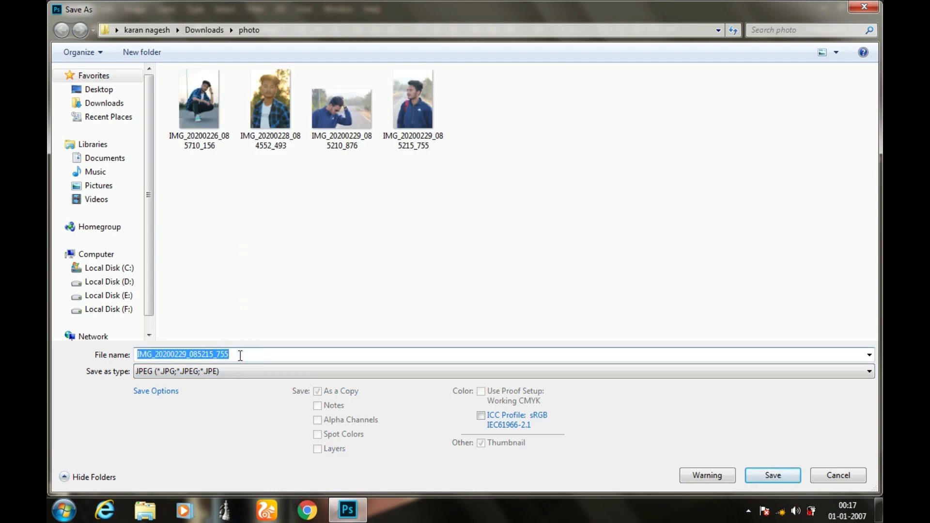
key(BackSpace)
text(photo new)
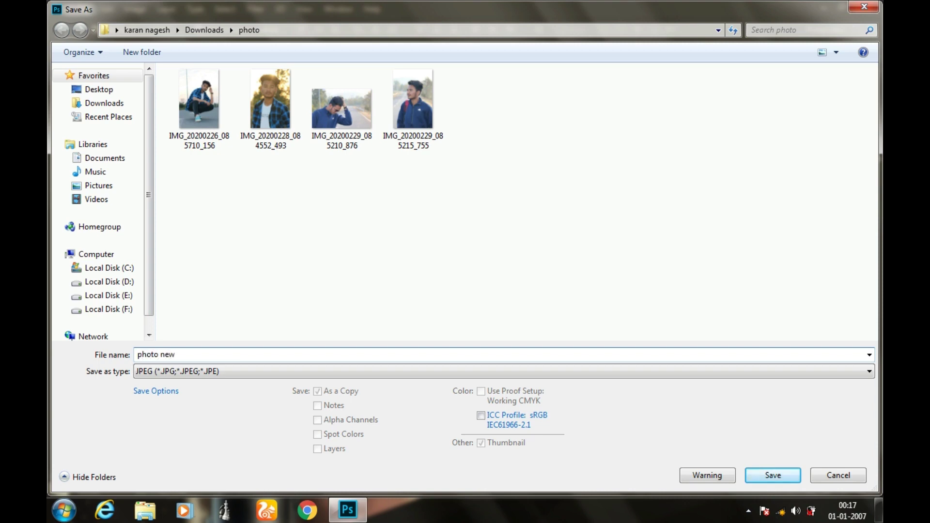
key(Return)
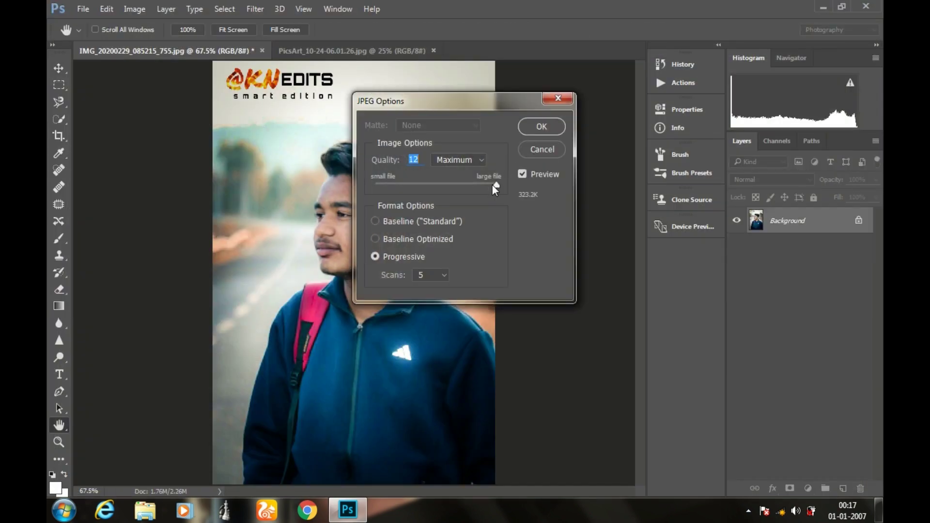
click(542, 127)
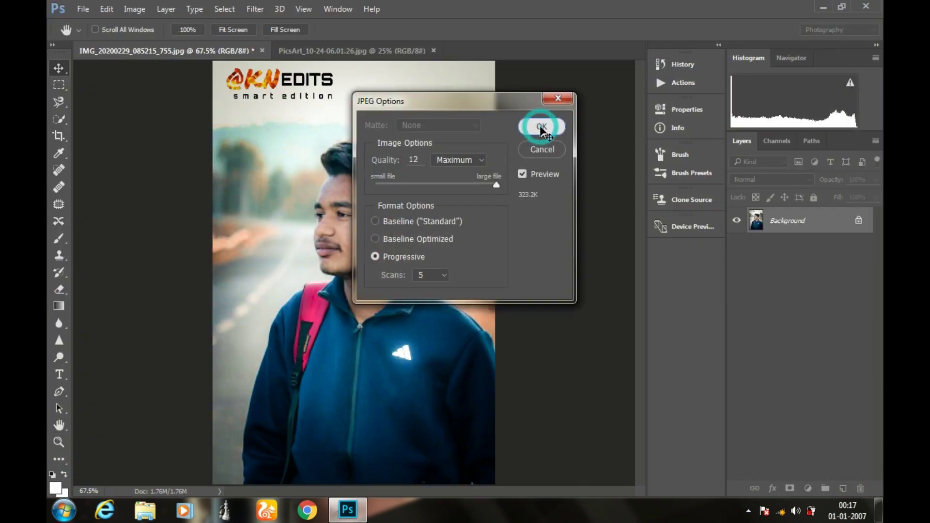